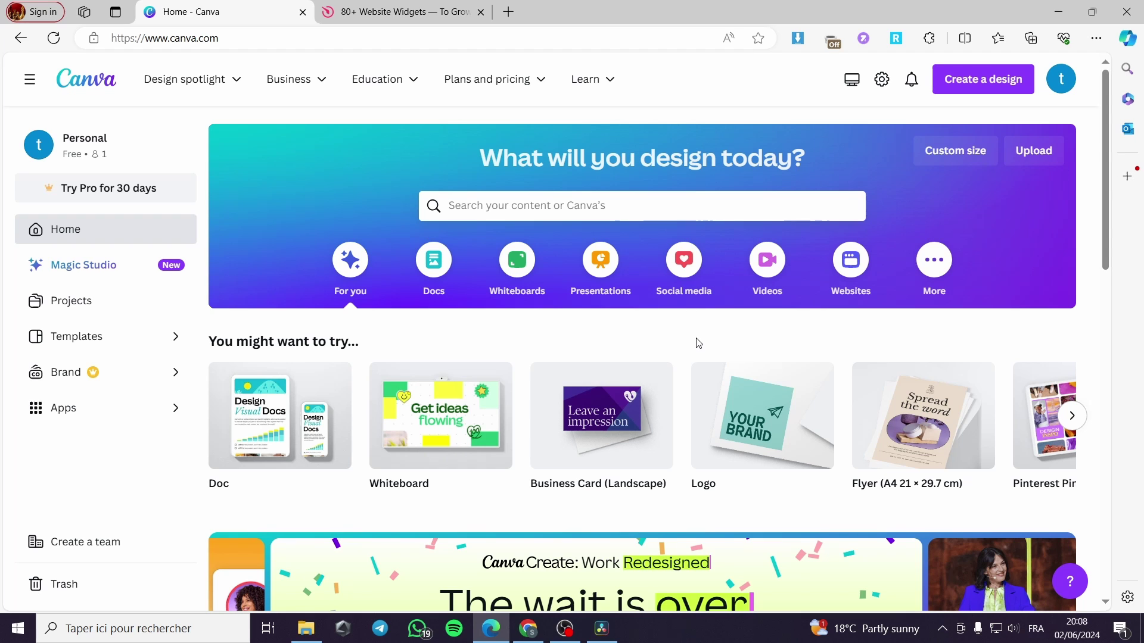
Scroll up and down through the Canva home page
scroll(695, 339, down, 1)
scroll(695, 338, up, 1)
scroll(1109, 235, down, 1)
scroll(1109, 236, up, 1)
scroll(979, 351, down, 2)
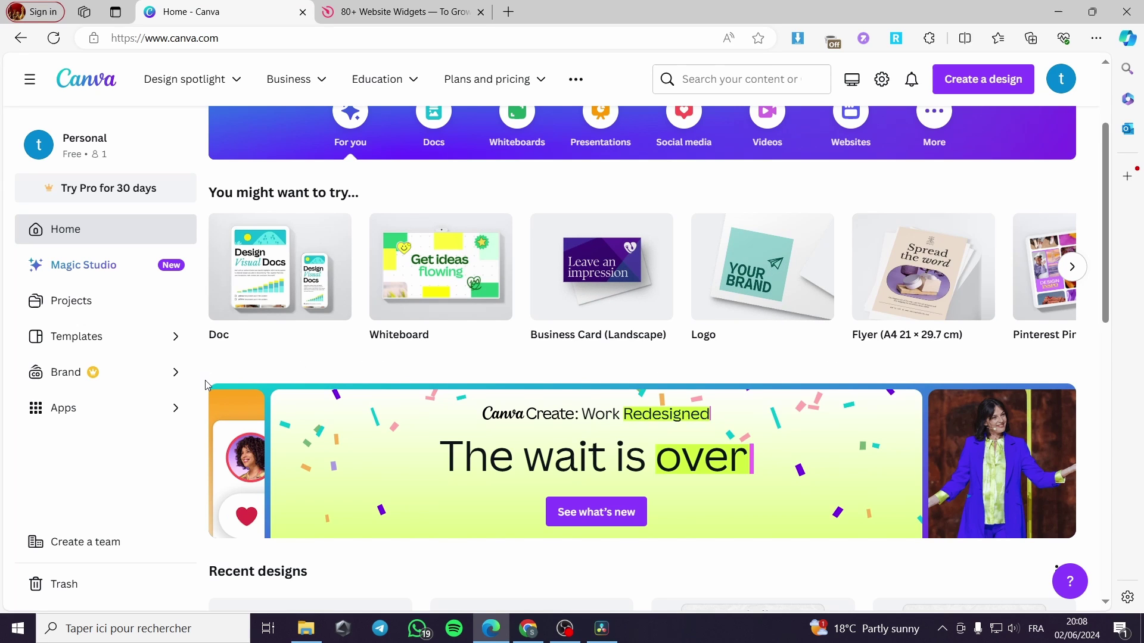
scroll(357, 369, down, 2)
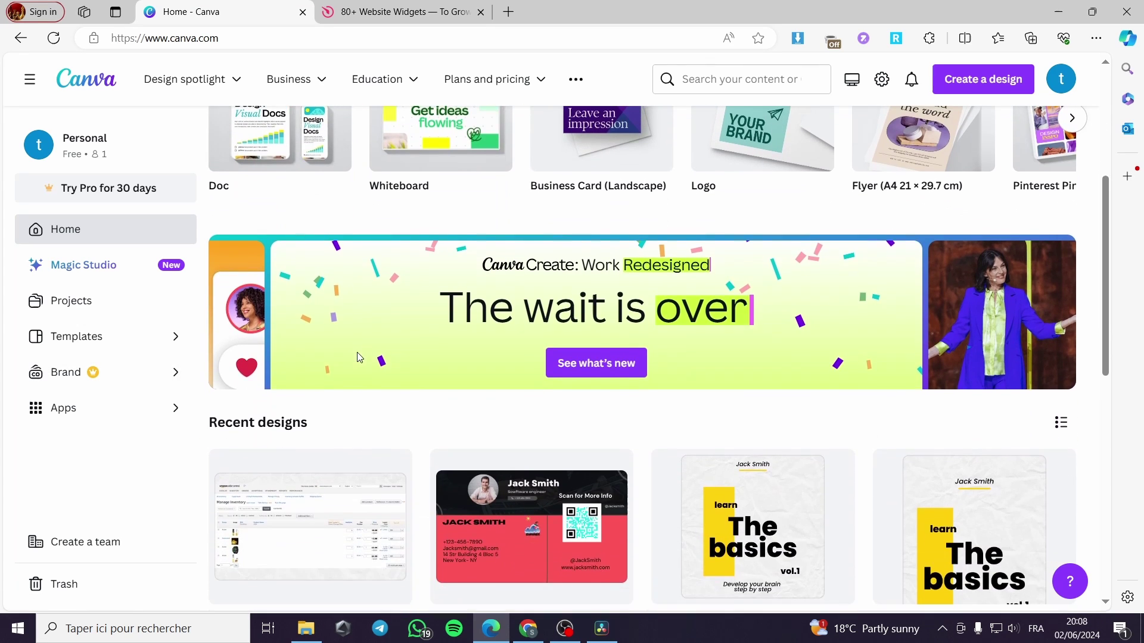
scroll(359, 357, up, 3)
scroll(366, 354, up, 1)
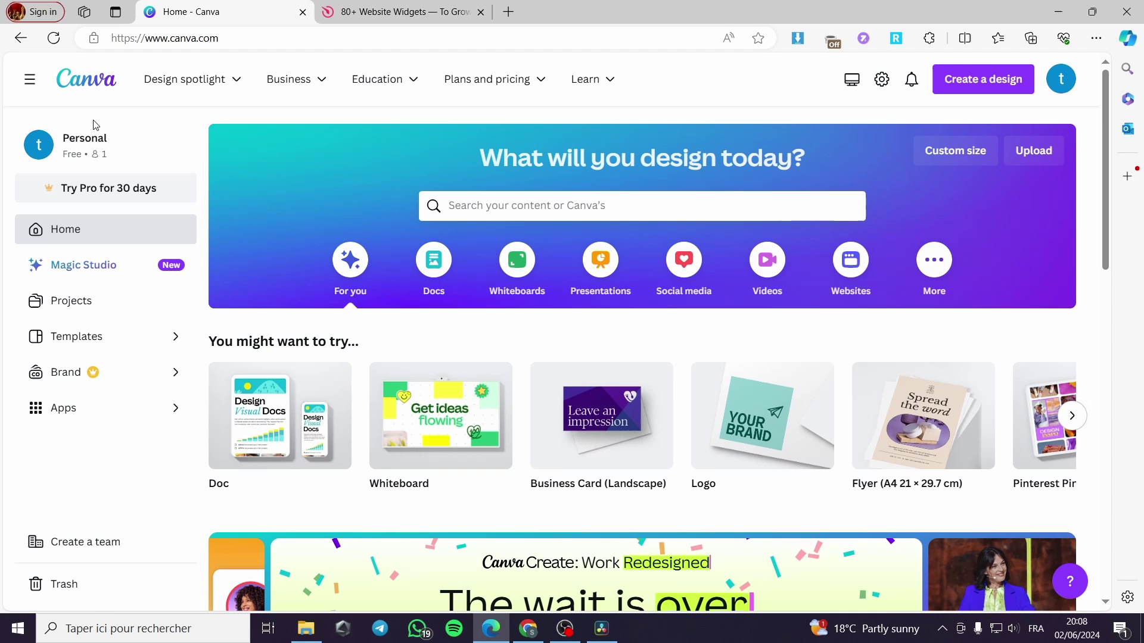
scroll(578, 322, down, 8)
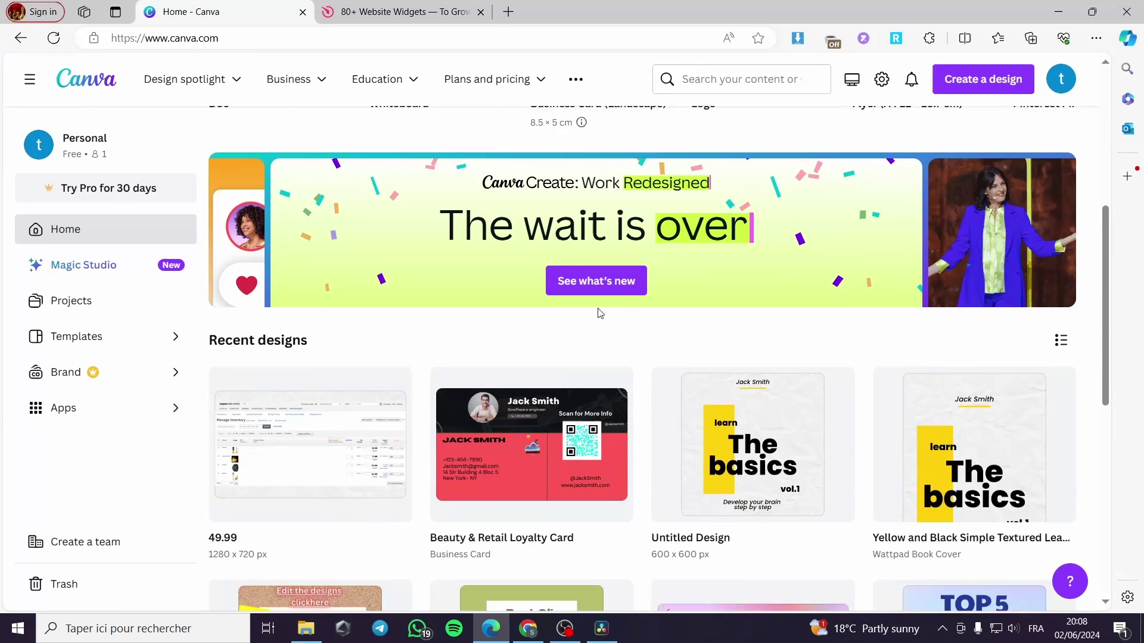
scroll(659, 415, down, 4)
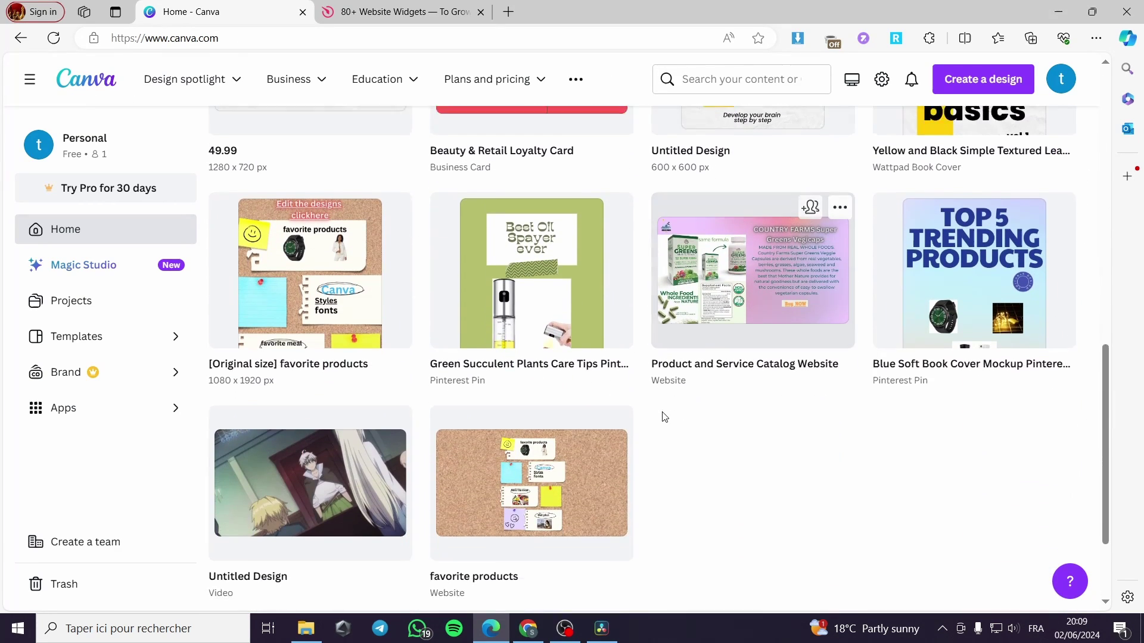
scroll(1082, 329, up, 12)
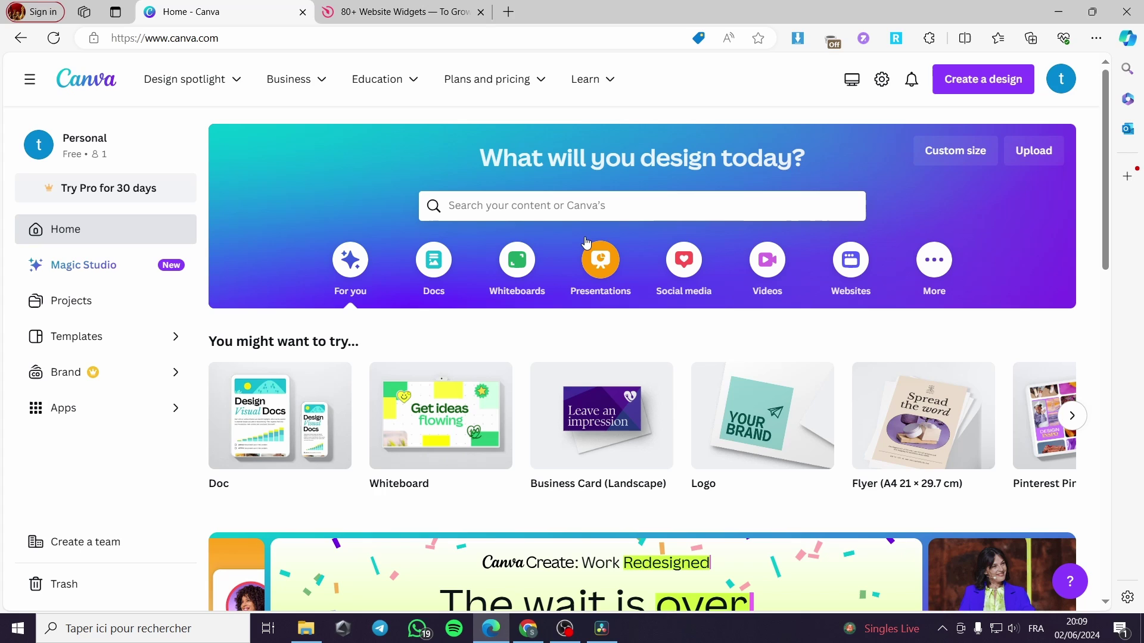
Search for 'website design' templates and browse the 203,781 results
click(612, 204)
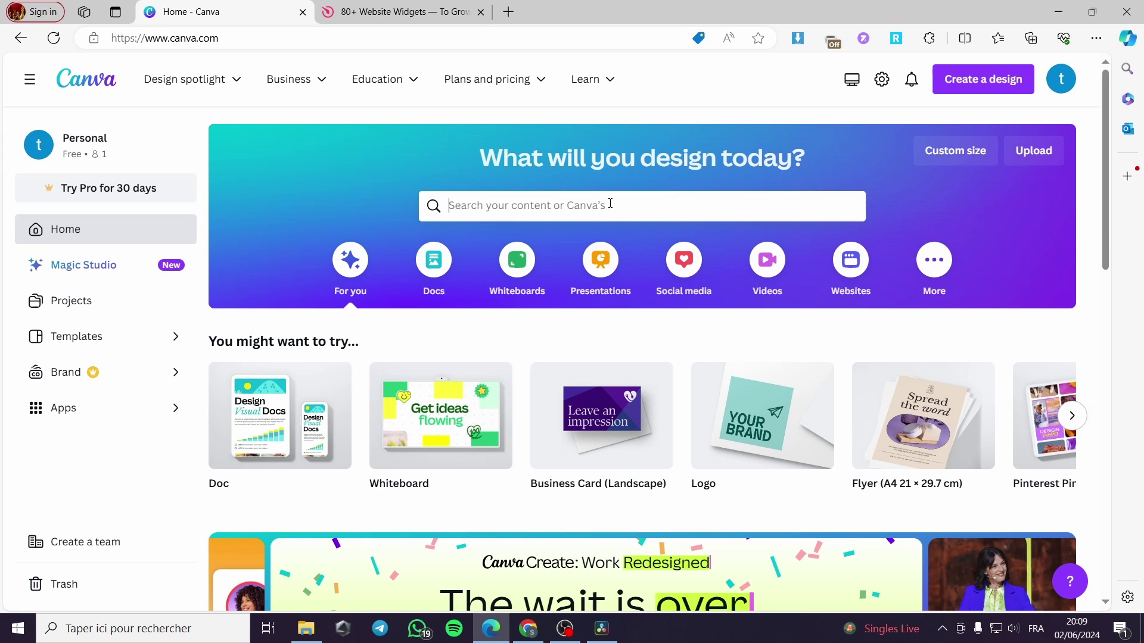
text(we)
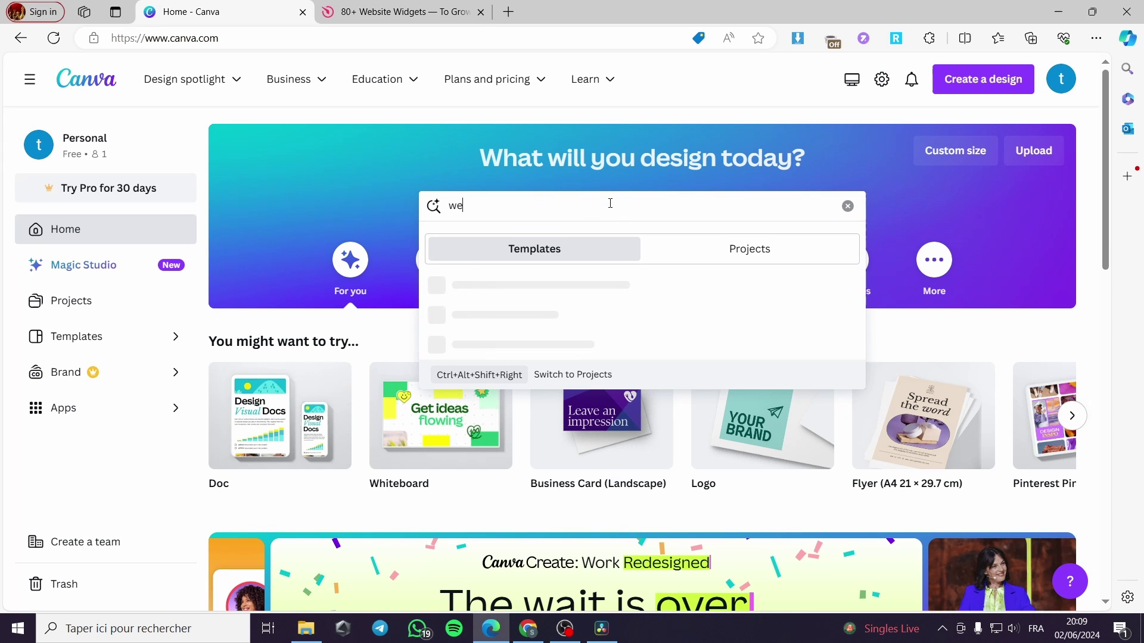
text(bs)
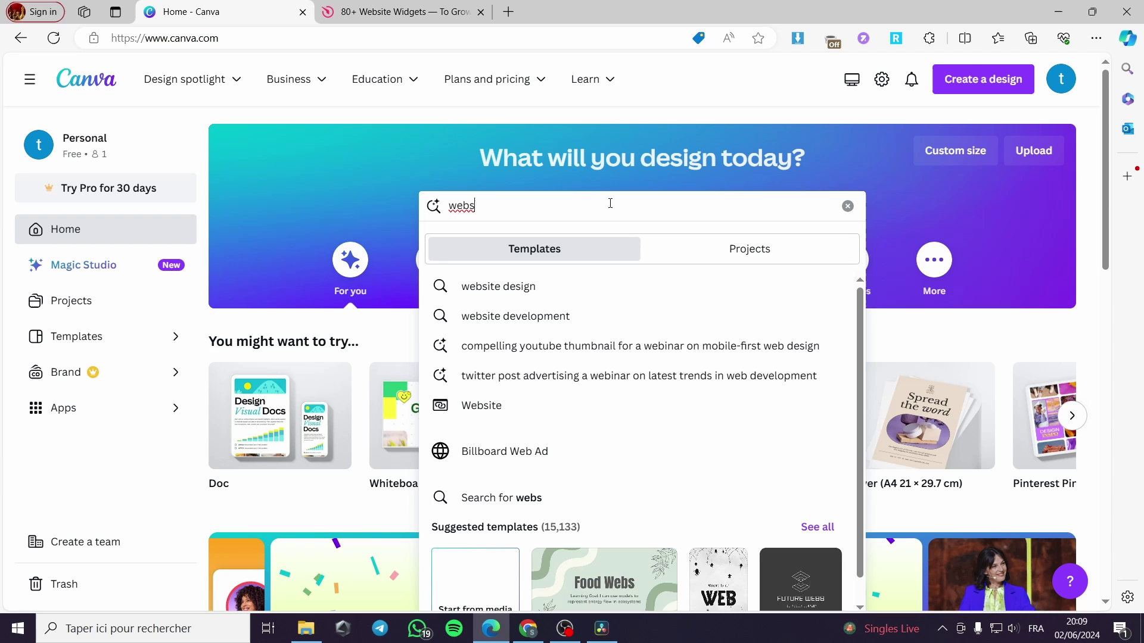
click(524, 287)
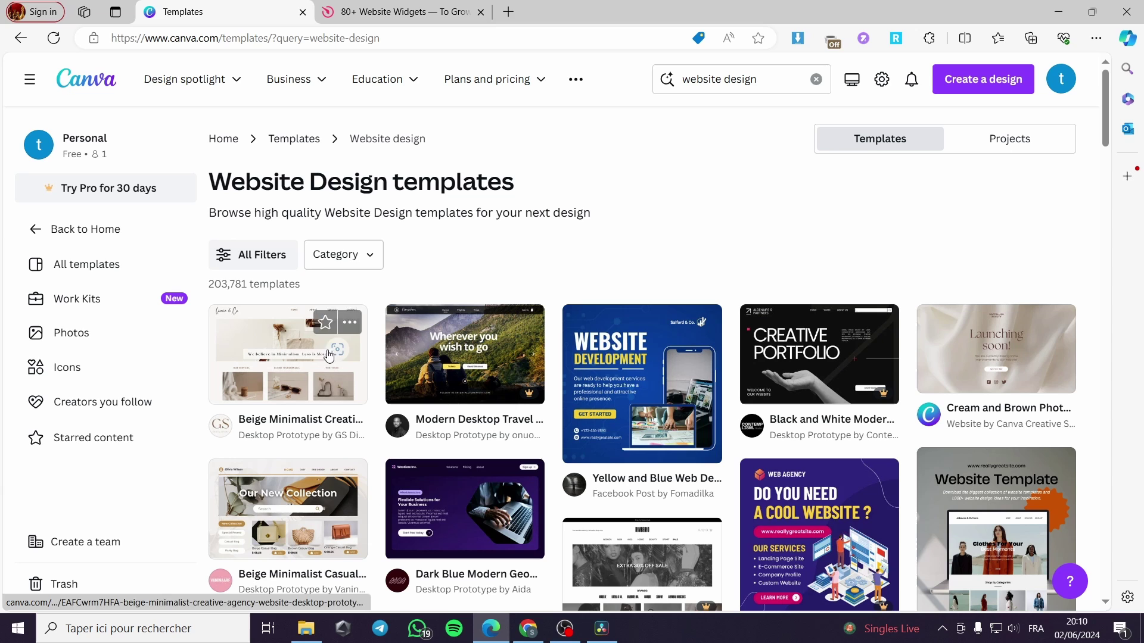
scroll(1084, 360, down, 1)
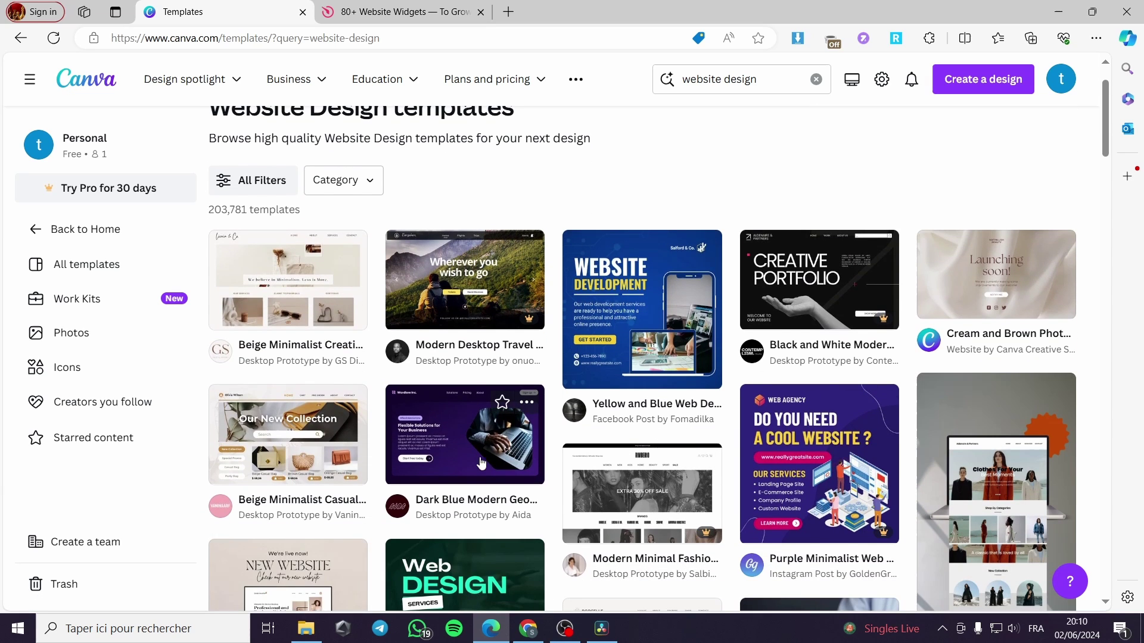
scroll(481, 463, down, 3)
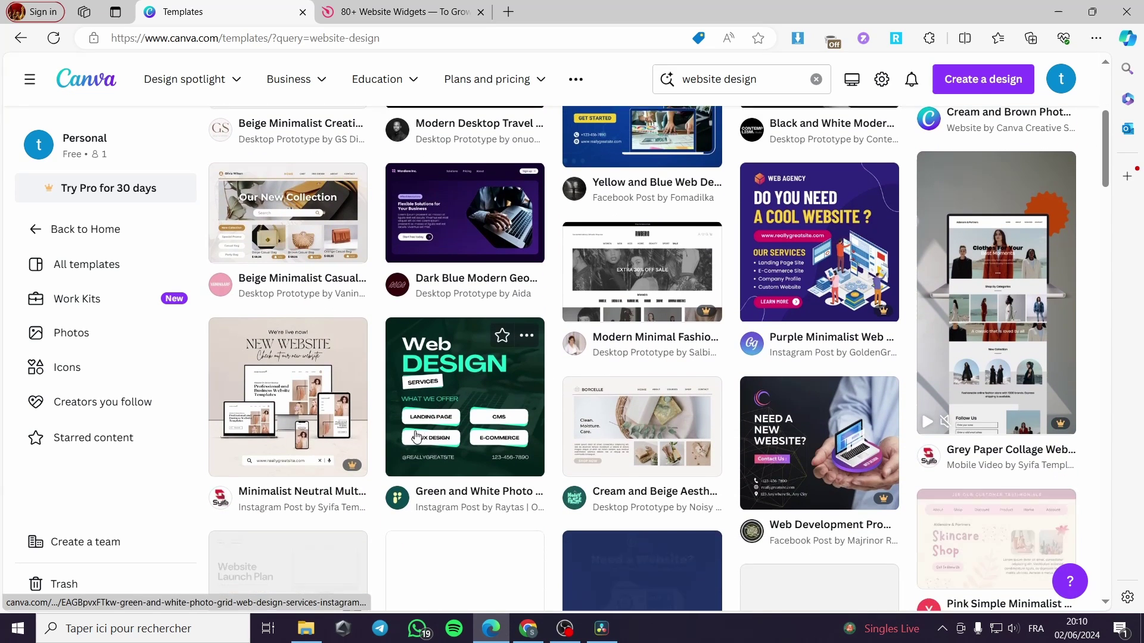
scroll(207, 207, up, 4)
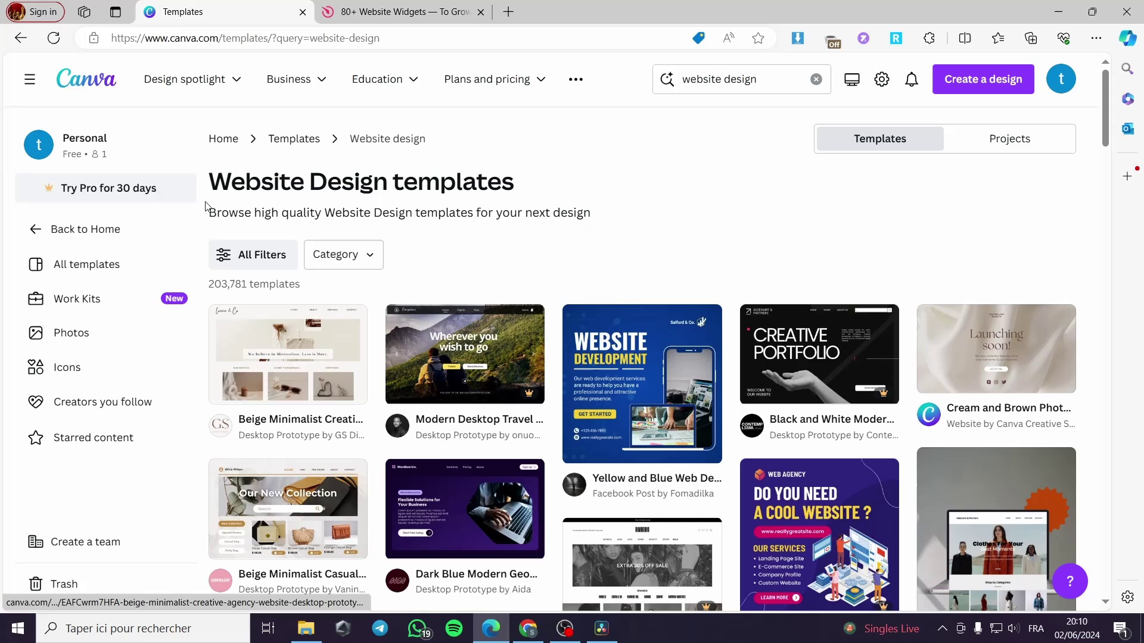
Open the 'favorite products' website from Recent designs for editing, then switch to the Elfsight tab
click(223, 138)
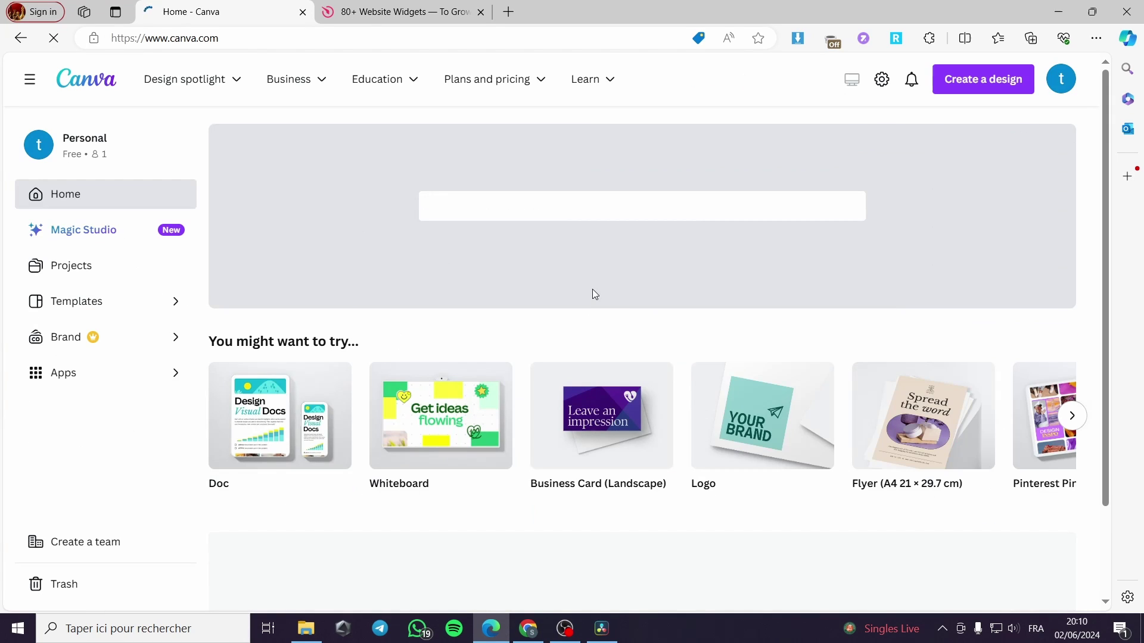
scroll(753, 326, down, 8)
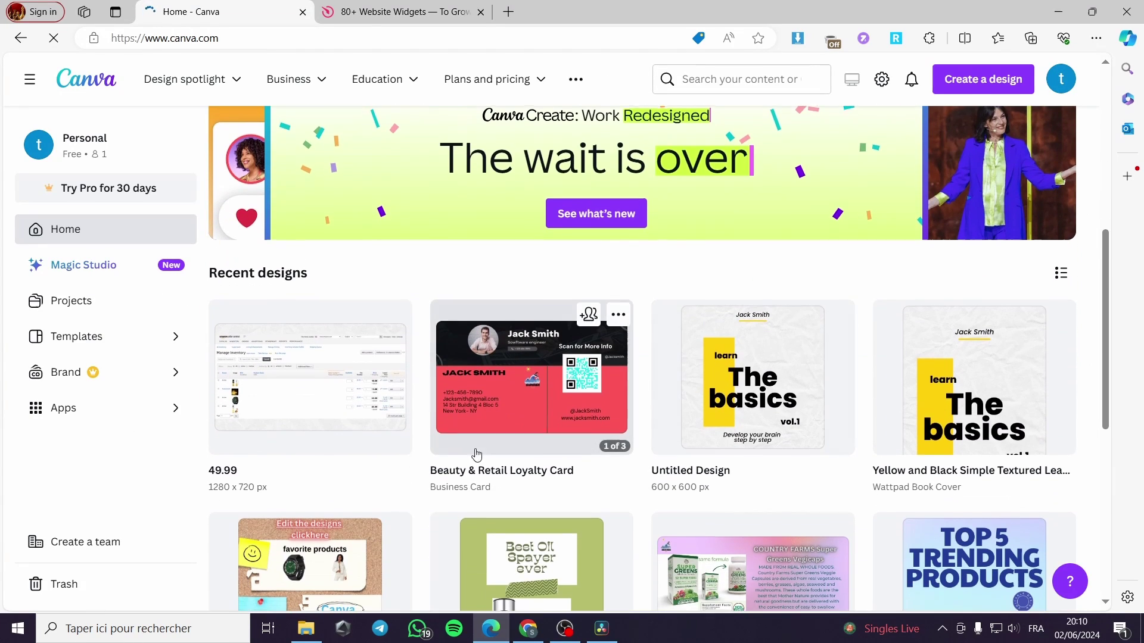
scroll(477, 454, down, 6)
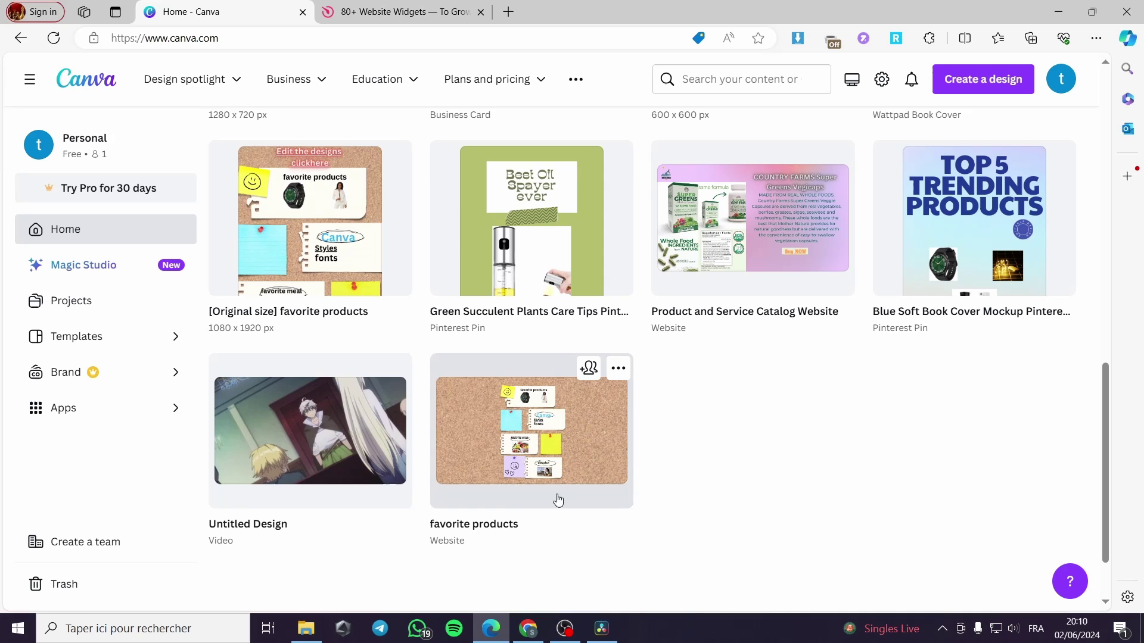
click(526, 460)
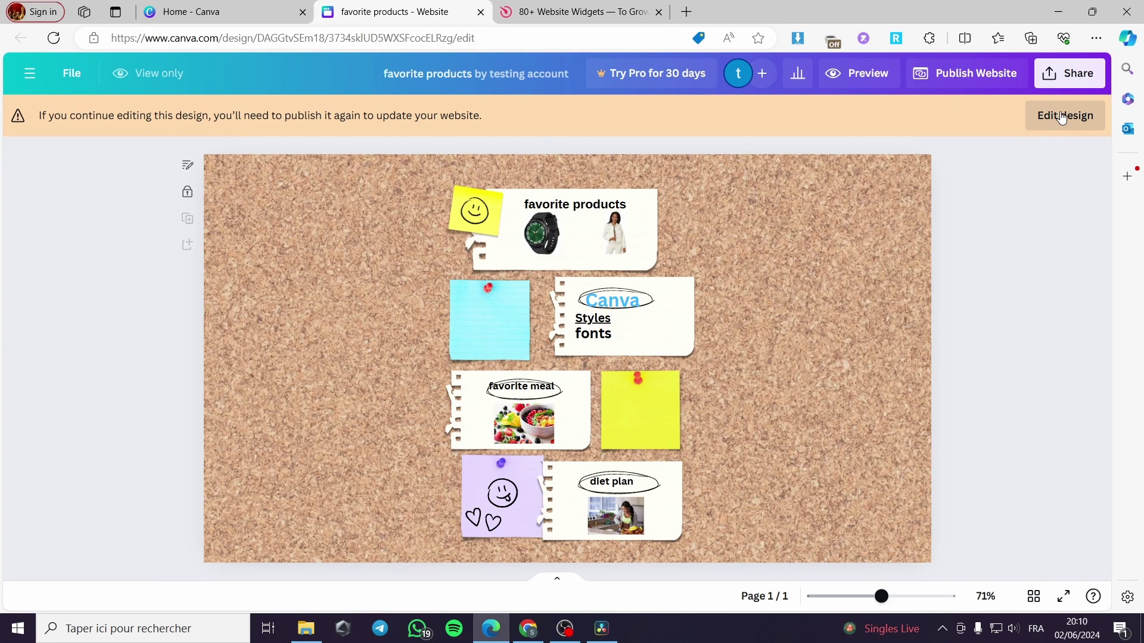
click(1066, 117)
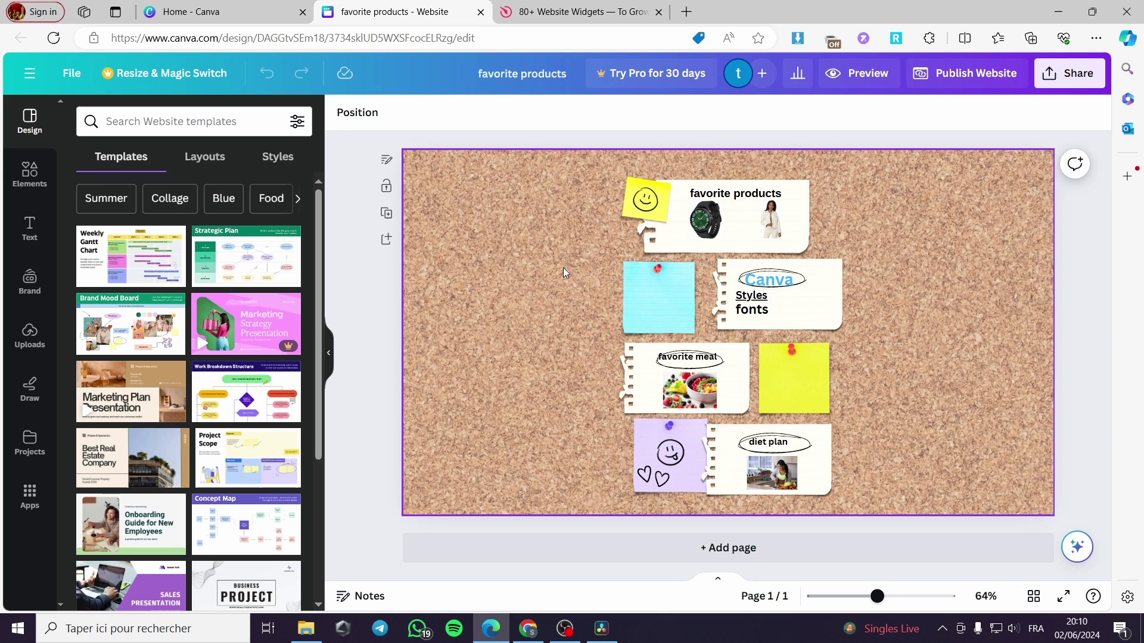
click(572, 13)
mouse_move(225, 73)
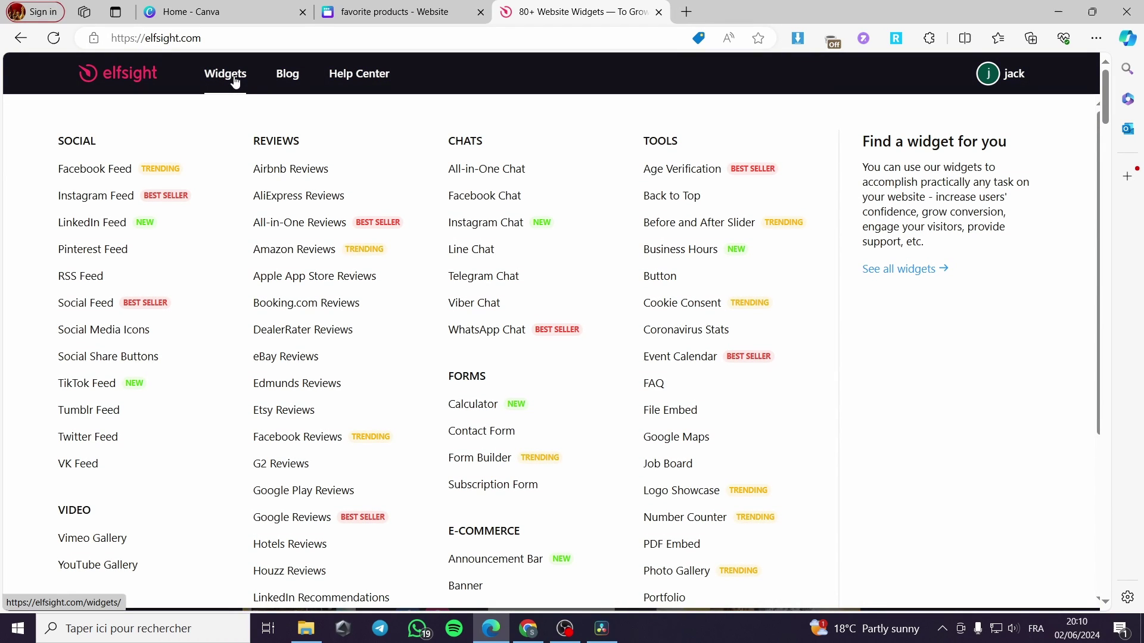
scroll(251, 167, down, 4)
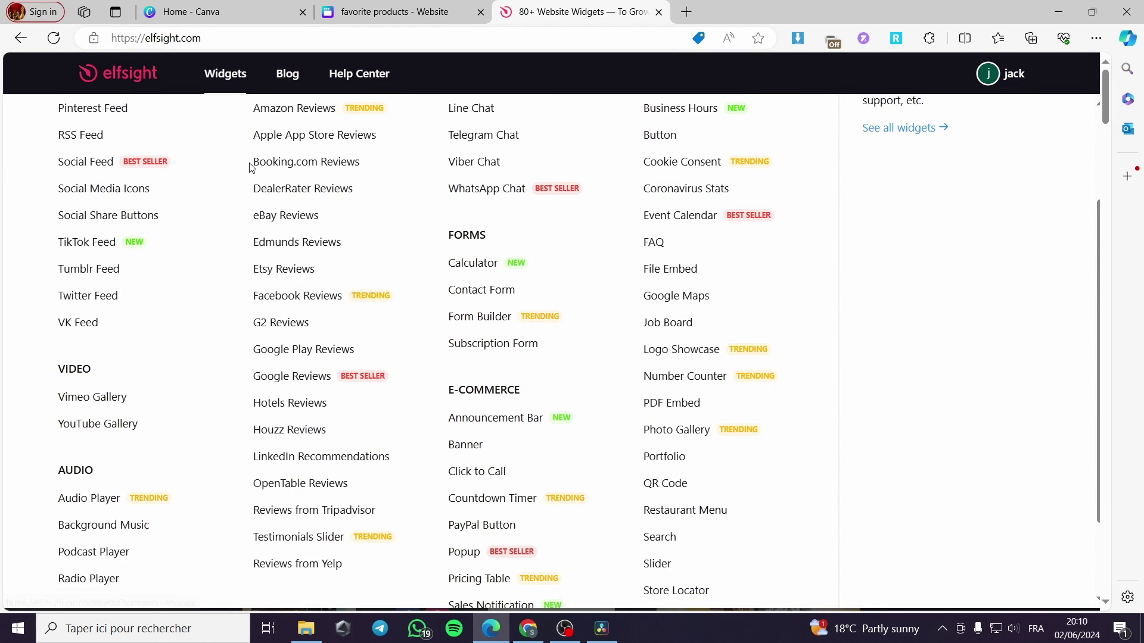
scroll(251, 167, up, 3)
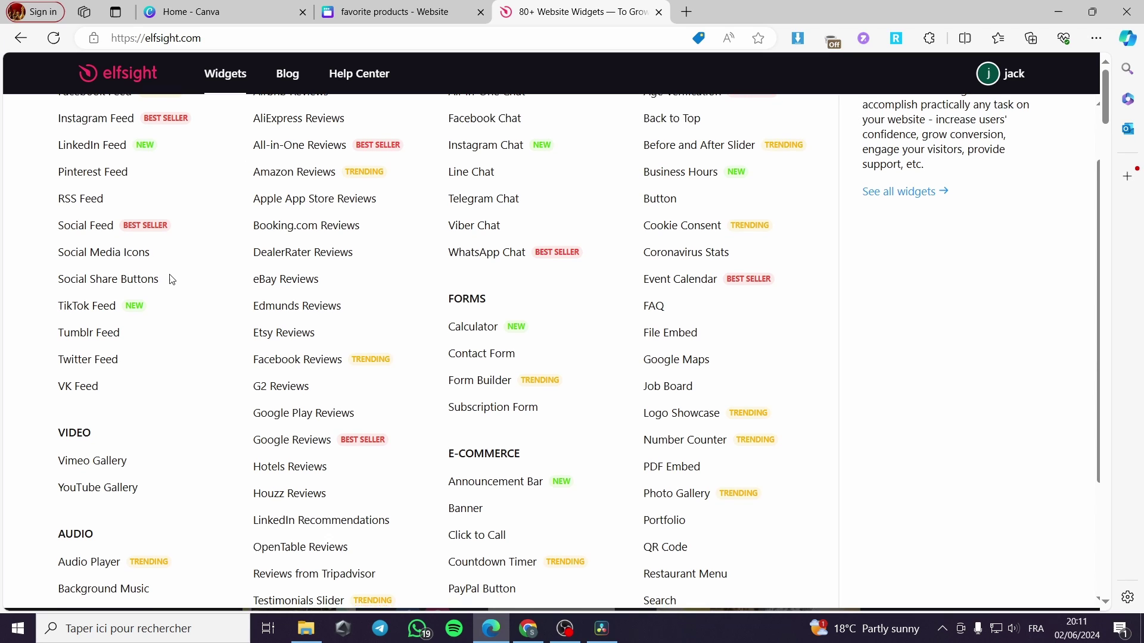
scroll(171, 279, down, 3)
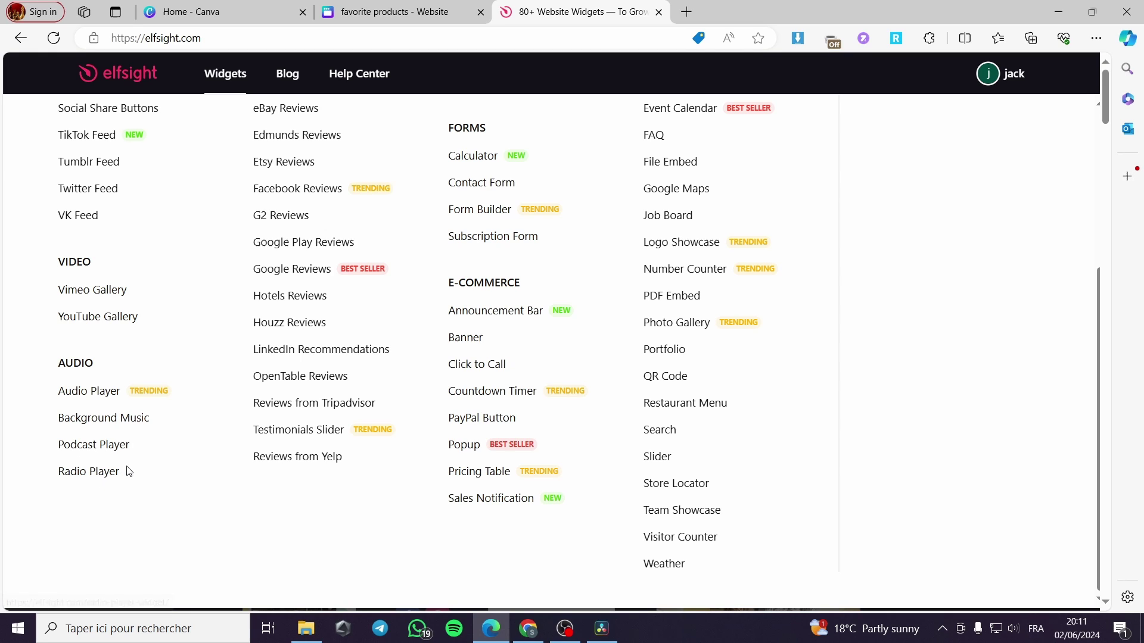
Open the Audio Player widget page and preview the playlist in mobile and desktop views
click(87, 395)
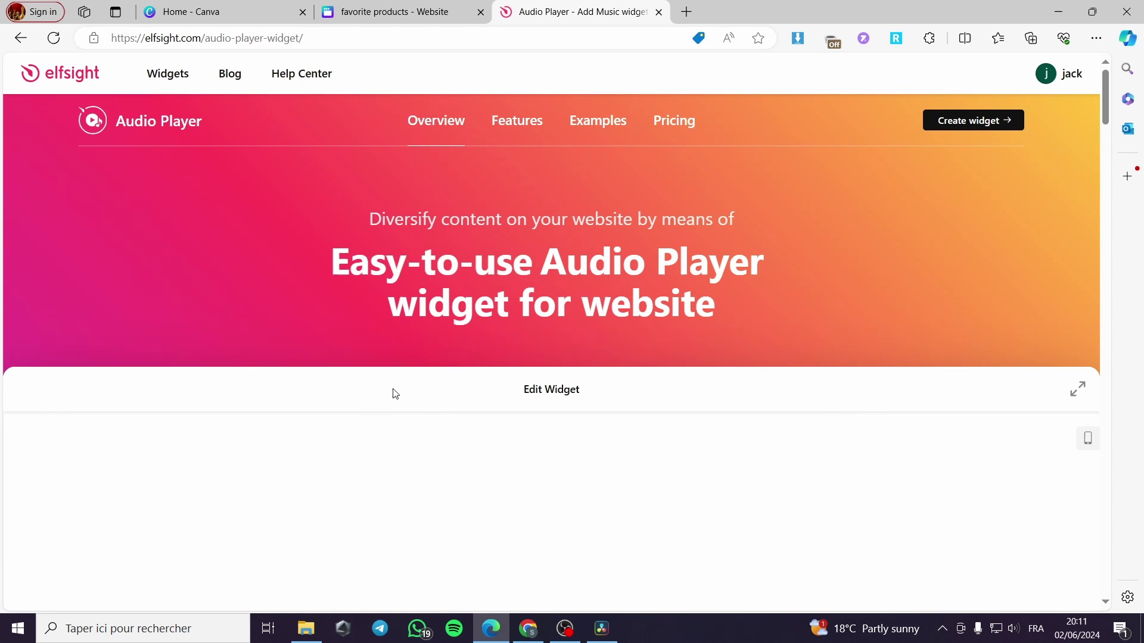
scroll(417, 391, down, 1)
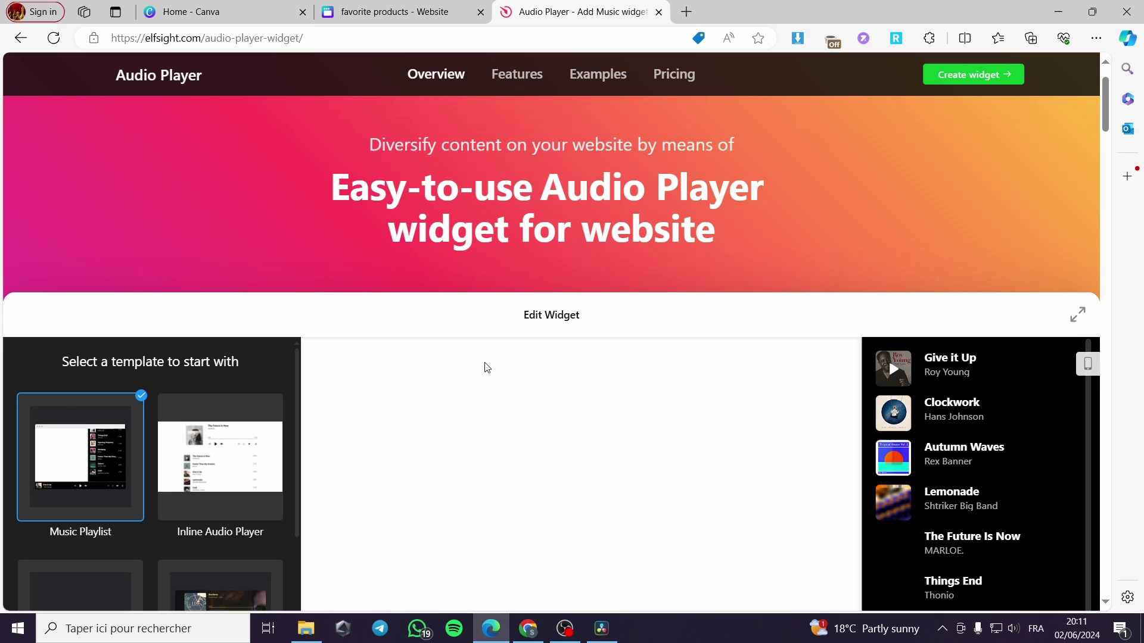
scroll(486, 358, down, 1)
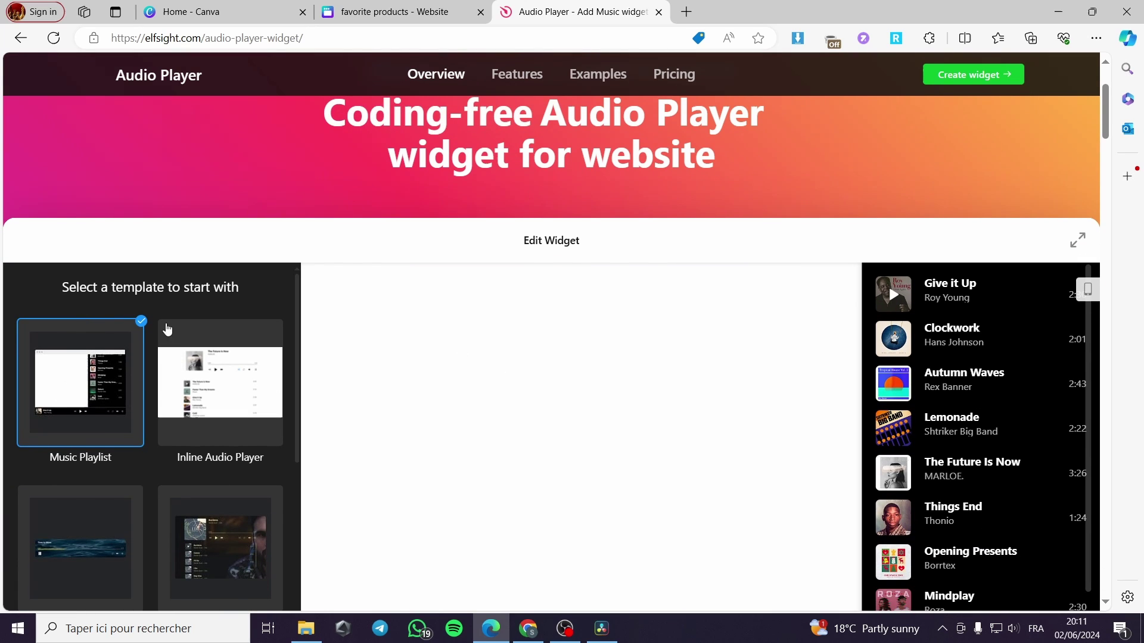
scroll(173, 334, down, 3)
scroll(183, 344, up, 3)
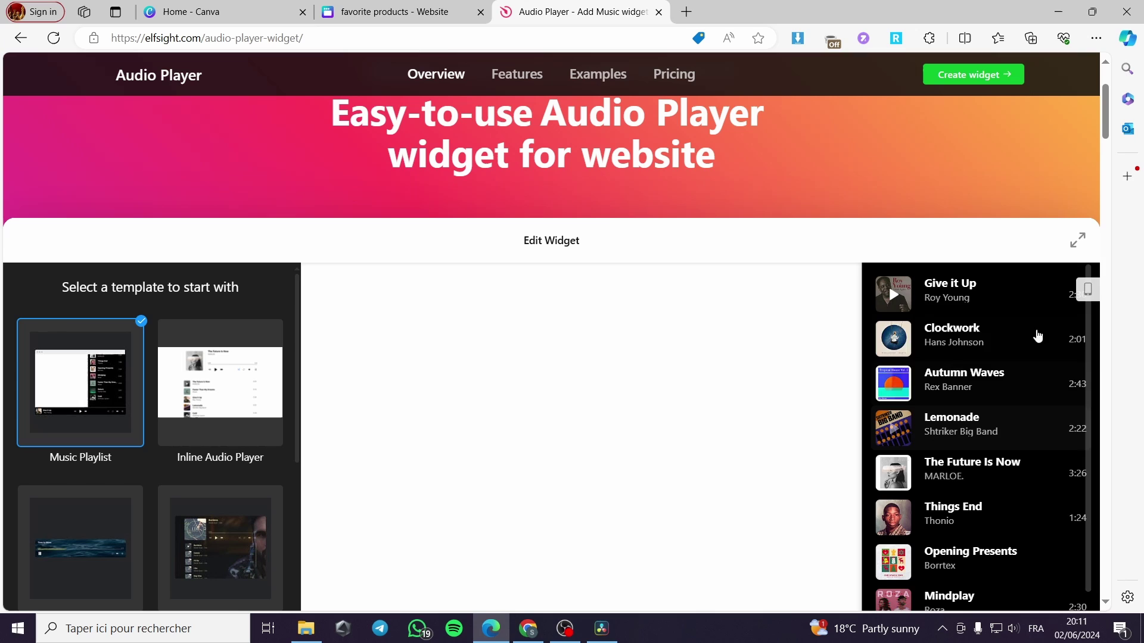
click(1087, 290)
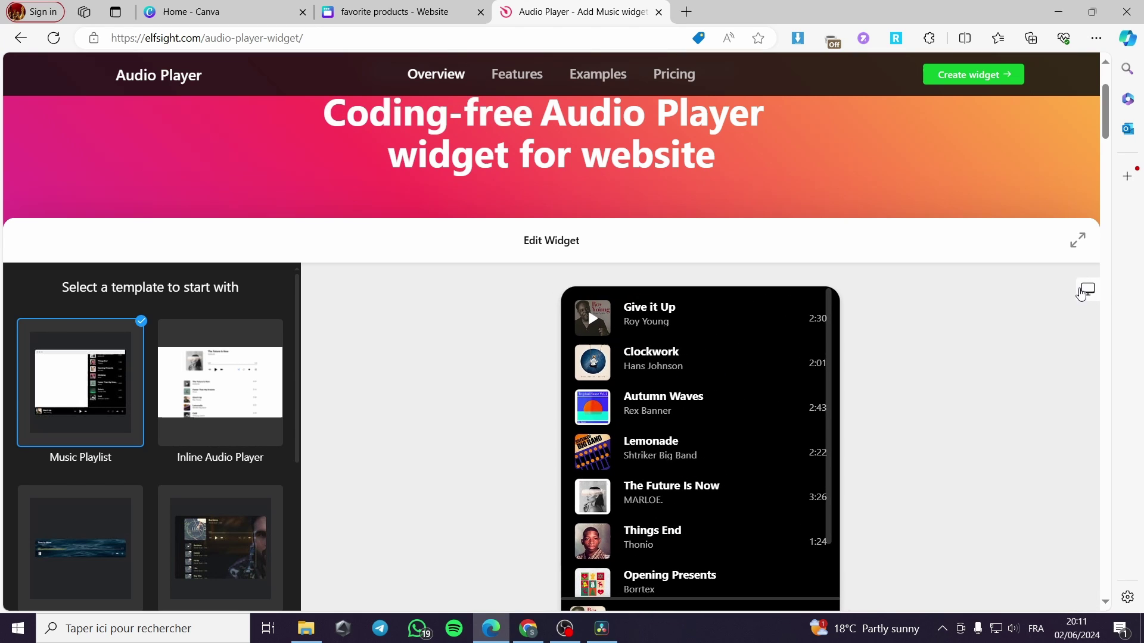
scroll(774, 432, down, 2)
scroll(774, 432, up, 2)
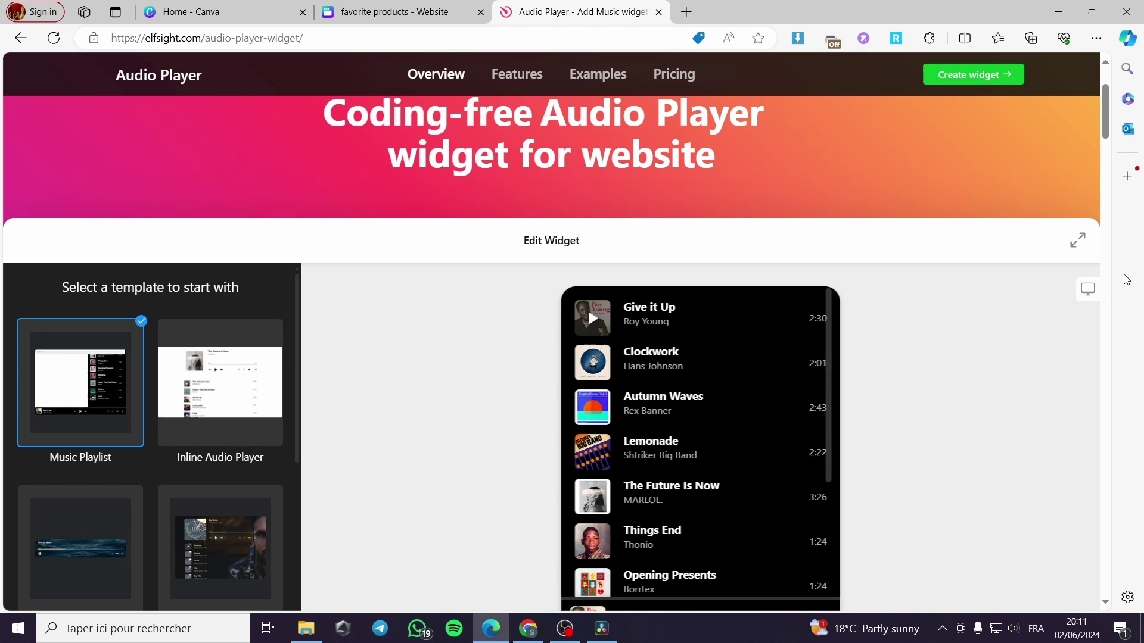
click(1088, 290)
click(1088, 292)
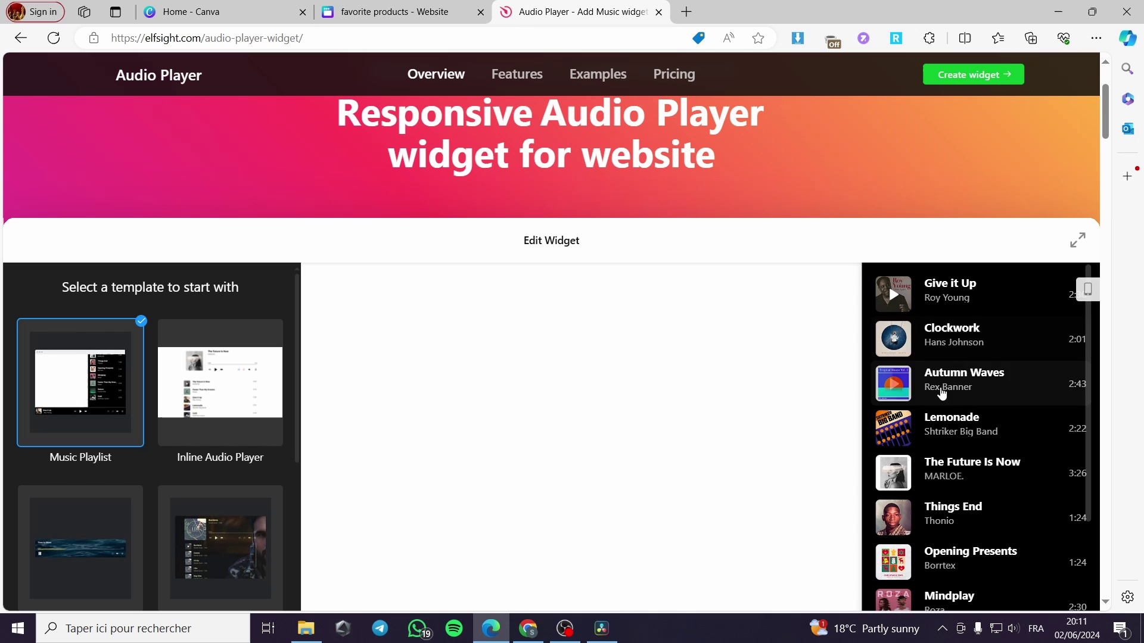
Preview the Inline Audio Player, Single Track and New Album templates
click(220, 395)
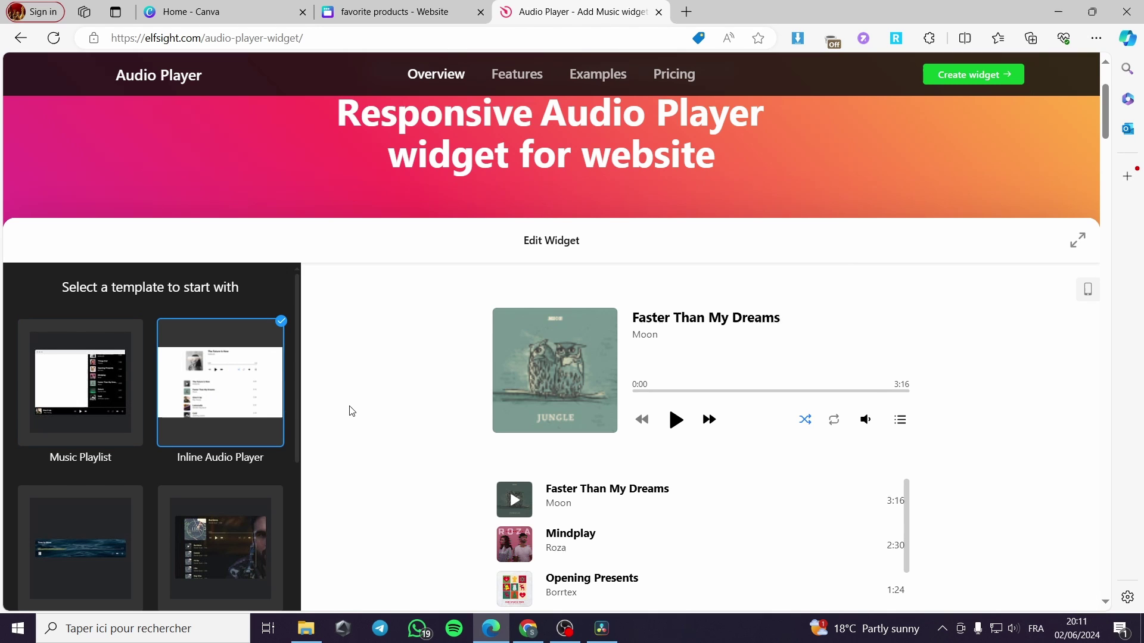
scroll(743, 436, down, 3)
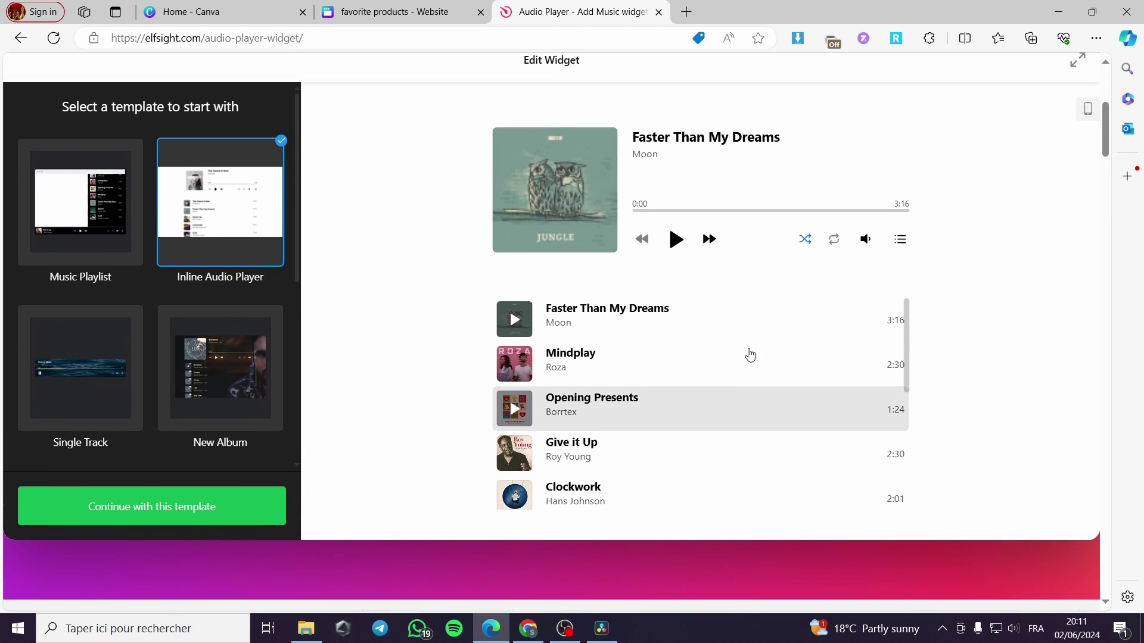
scroll(748, 355, up, 1)
click(86, 400)
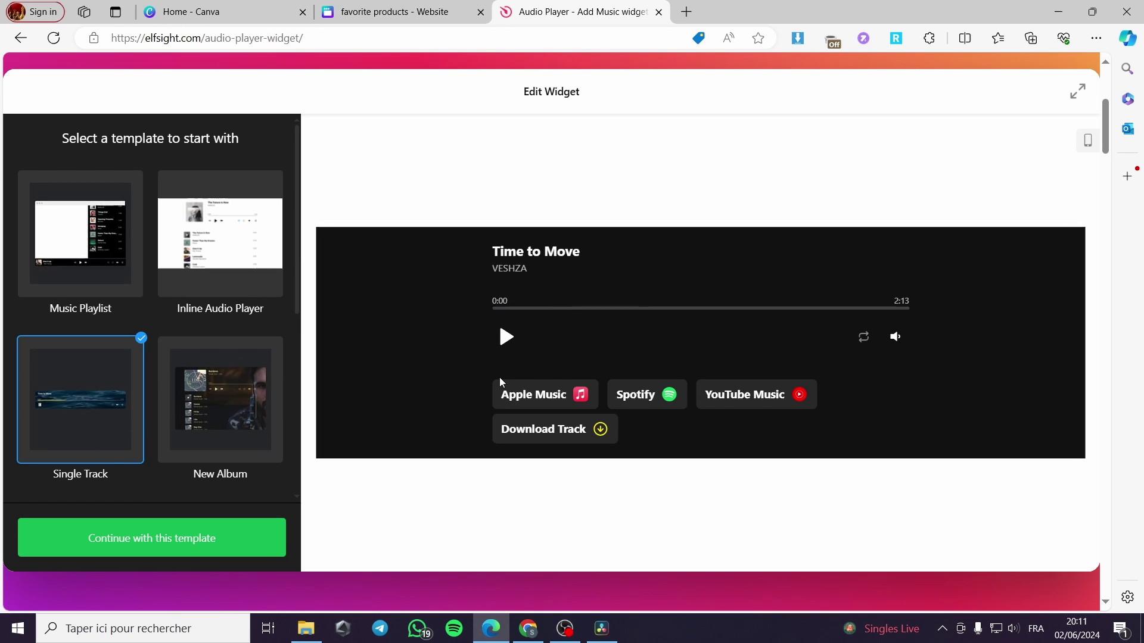
click(258, 411)
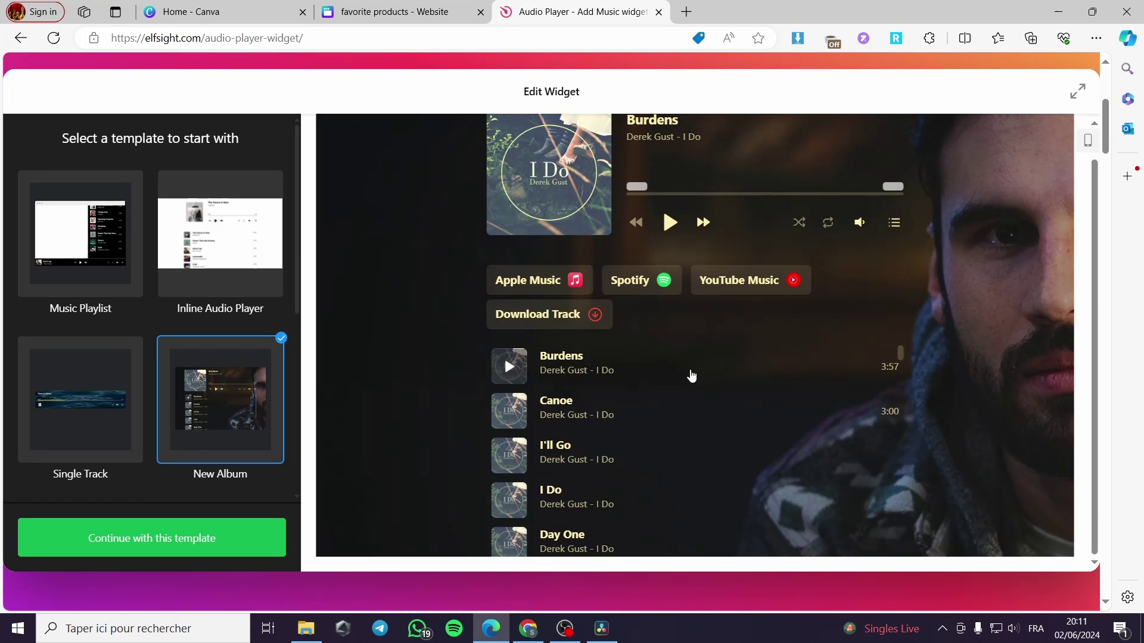
scroll(203, 353, down, 3)
scroll(210, 350, down, 3)
Compare Audiobook, Meditation & Ambience and Nature Sounds, then select Meditation & Ambience
click(229, 304)
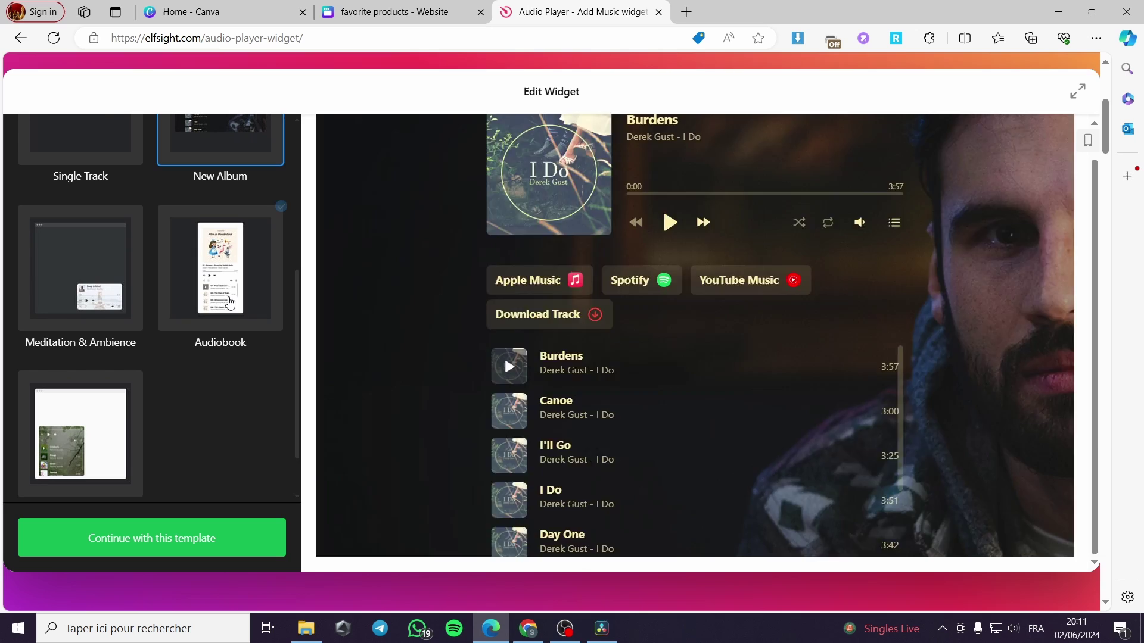
click(89, 301)
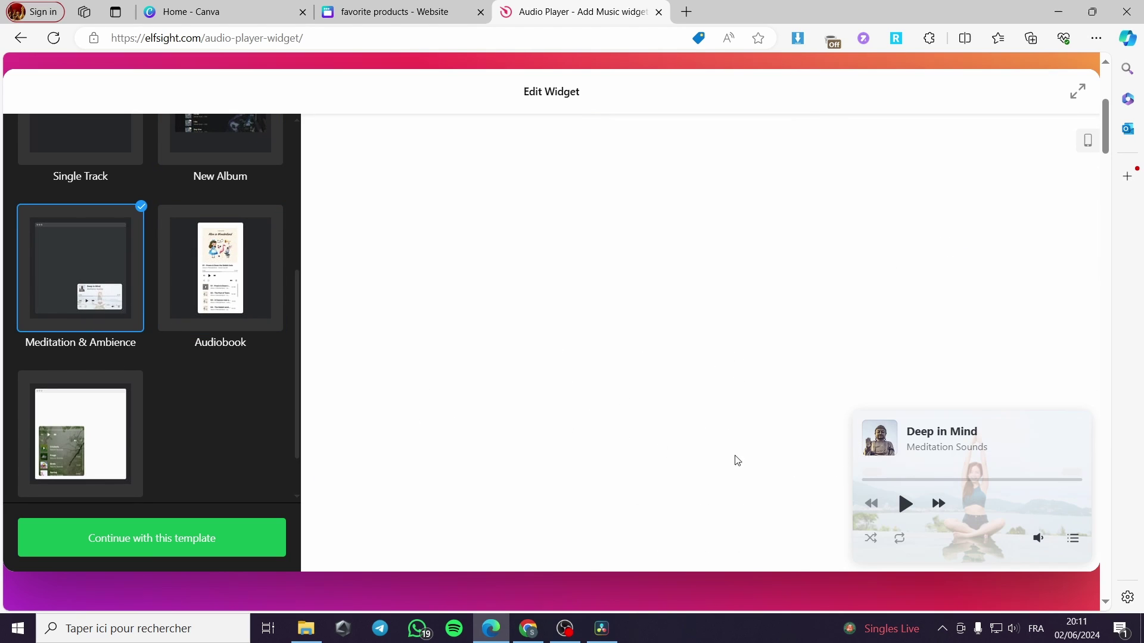
click(49, 423)
scroll(123, 434, down, 1)
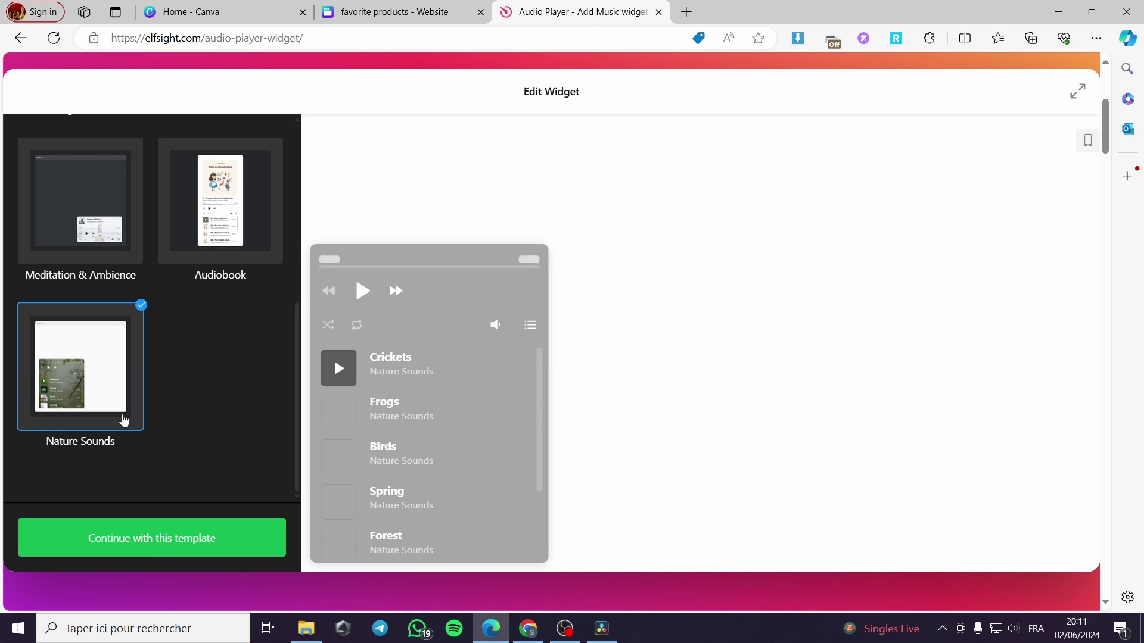
scroll(432, 445, down, 2)
scroll(167, 435, down, 2)
scroll(143, 429, up, 5)
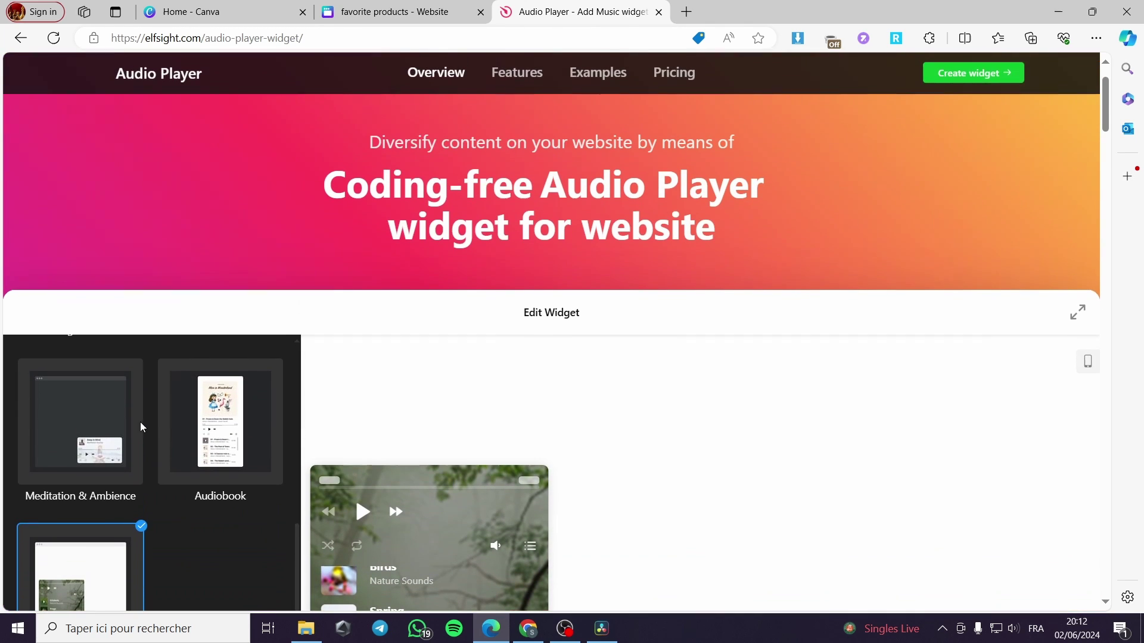
click(81, 430)
scroll(717, 439, down, 5)
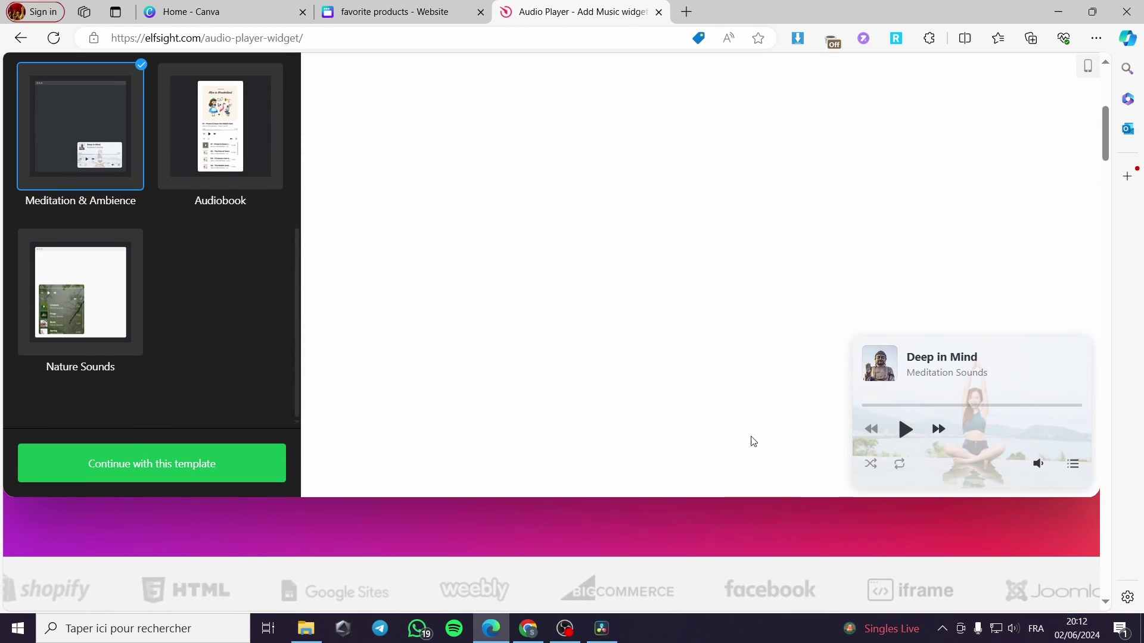
scroll(501, 408, up, 1)
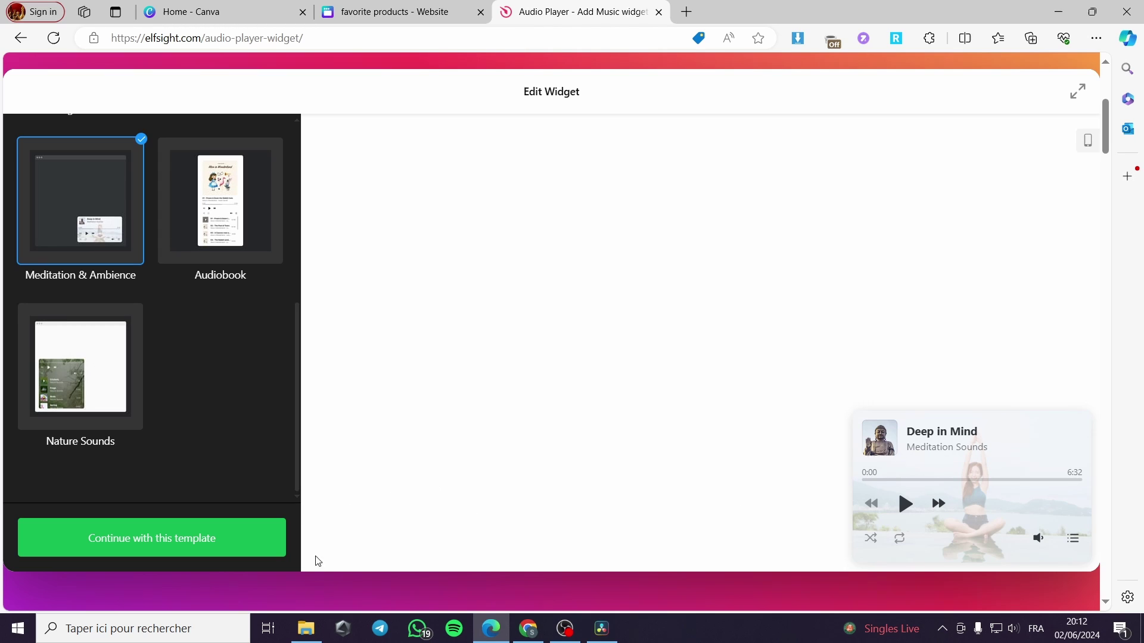
Continue with the Meditation & Ambience template and delete the Wave in My Soul track
click(116, 540)
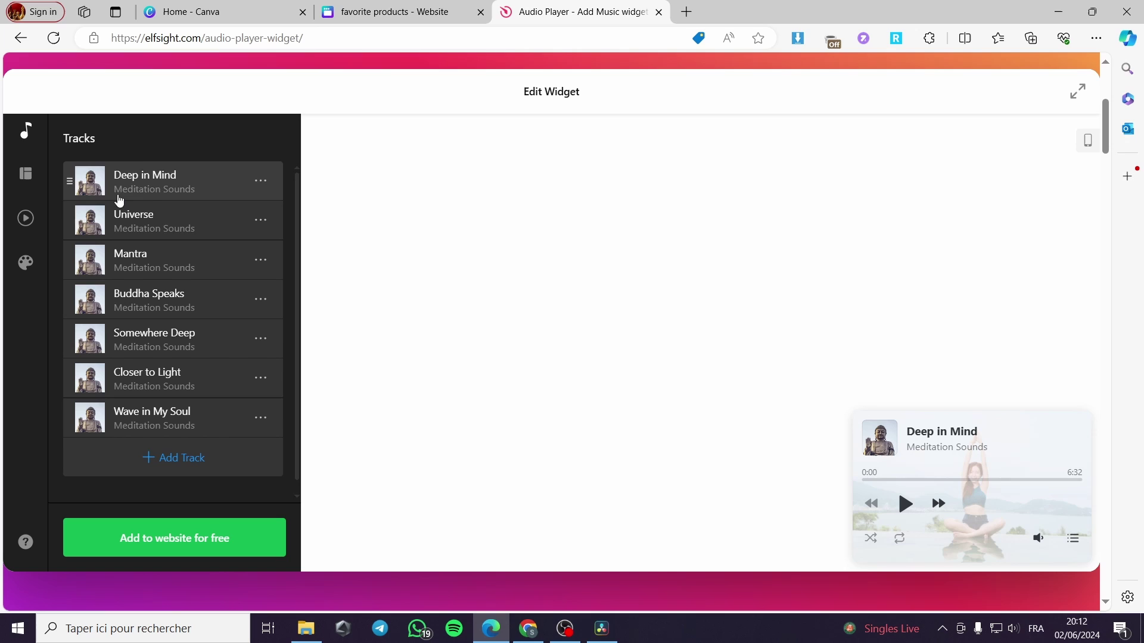
scroll(189, 373, up, 2)
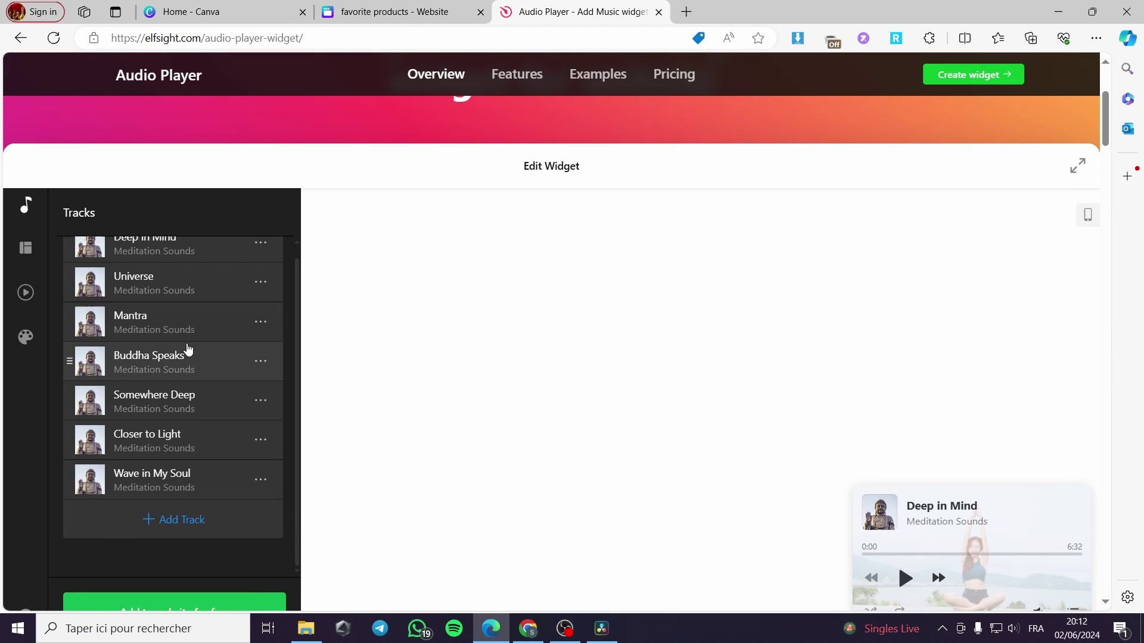
scroll(388, 409, down, 1)
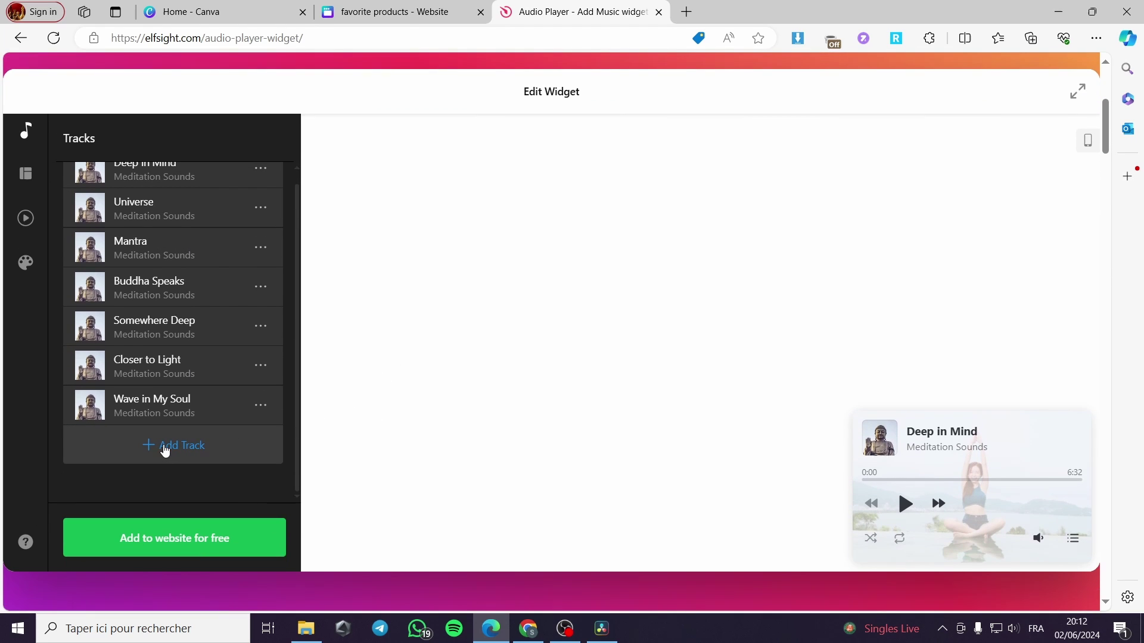
click(261, 405)
click(284, 485)
Upload the downloaded chill upbeat summer travel vlog MP3 as a new track
click(168, 420)
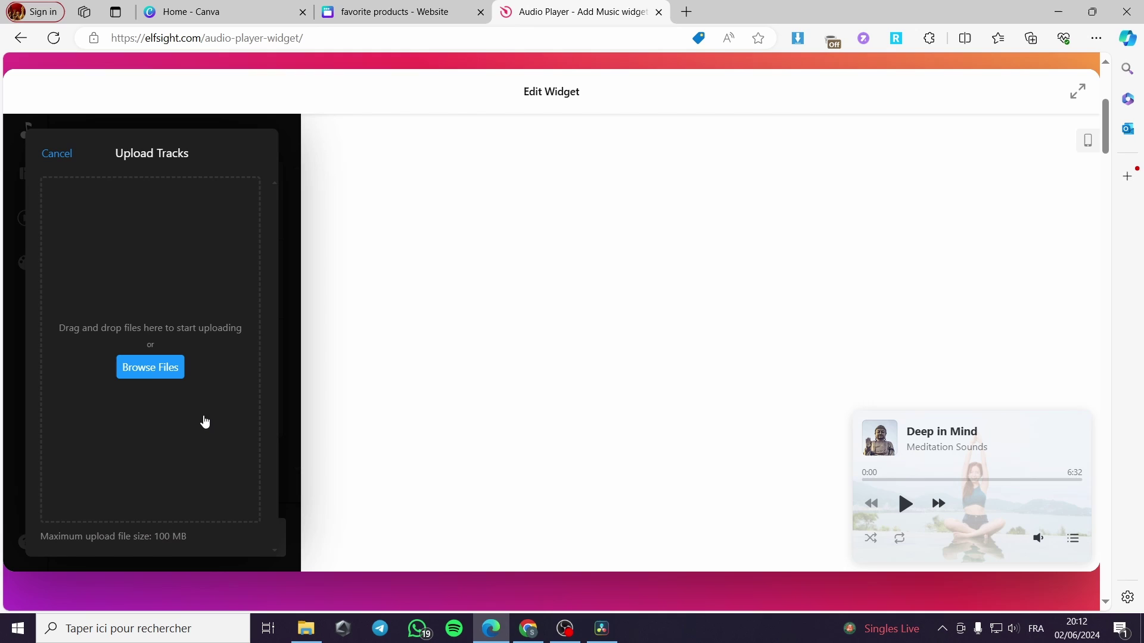
click(149, 372)
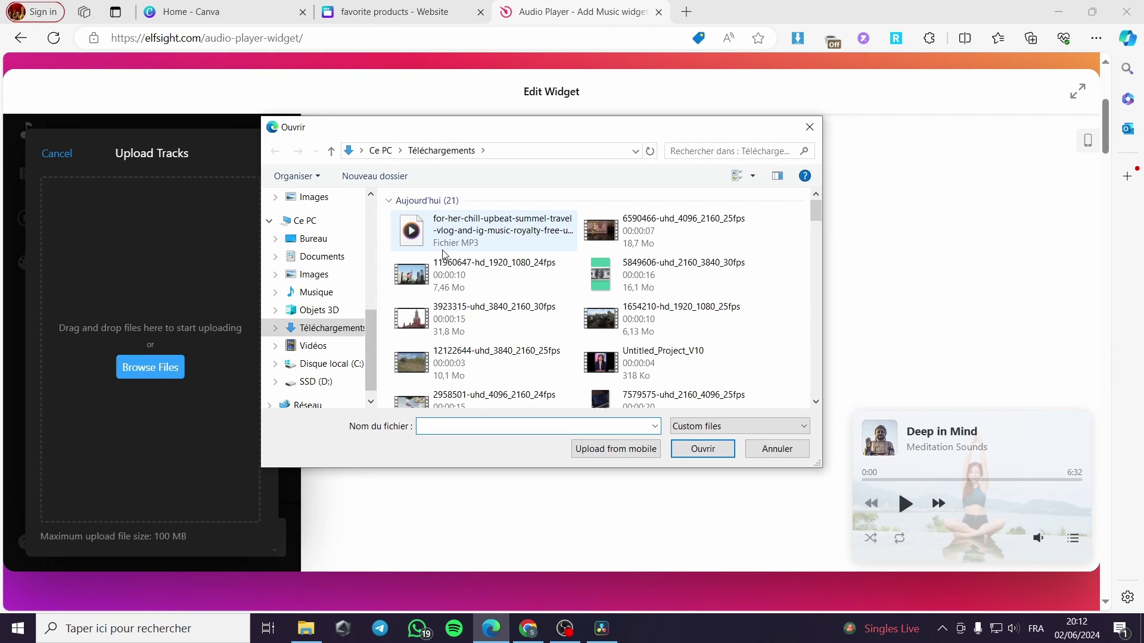
click(447, 244)
click(680, 447)
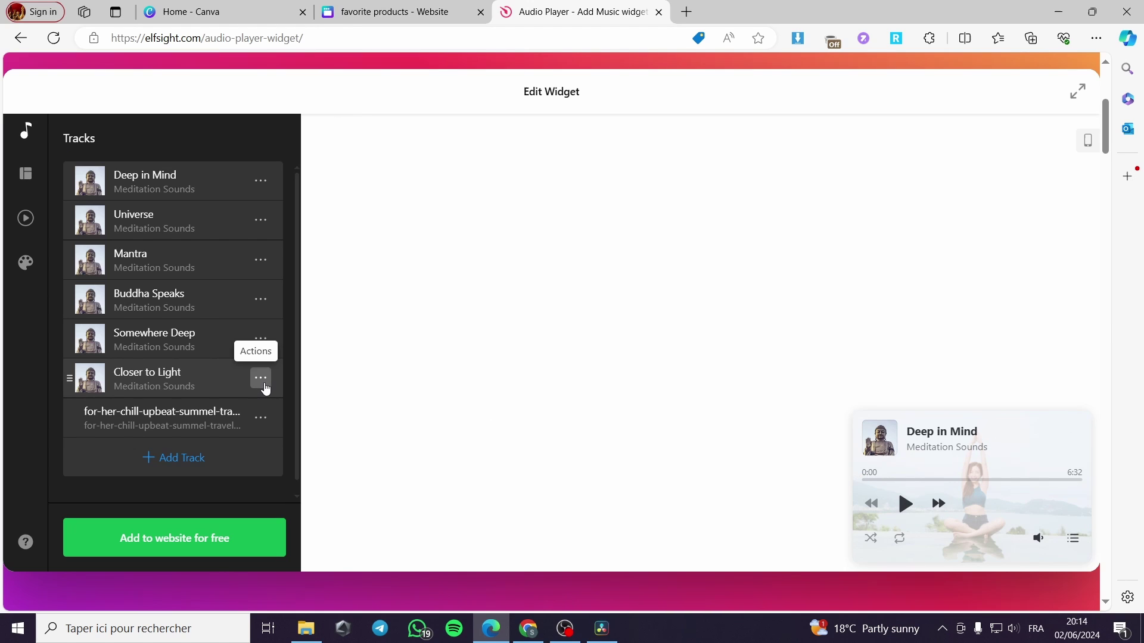
Delete Closer to Light, Somewhere Deep, Buddha Speaks, Mantra, Universe and Deep in Mind tracks
click(265, 385)
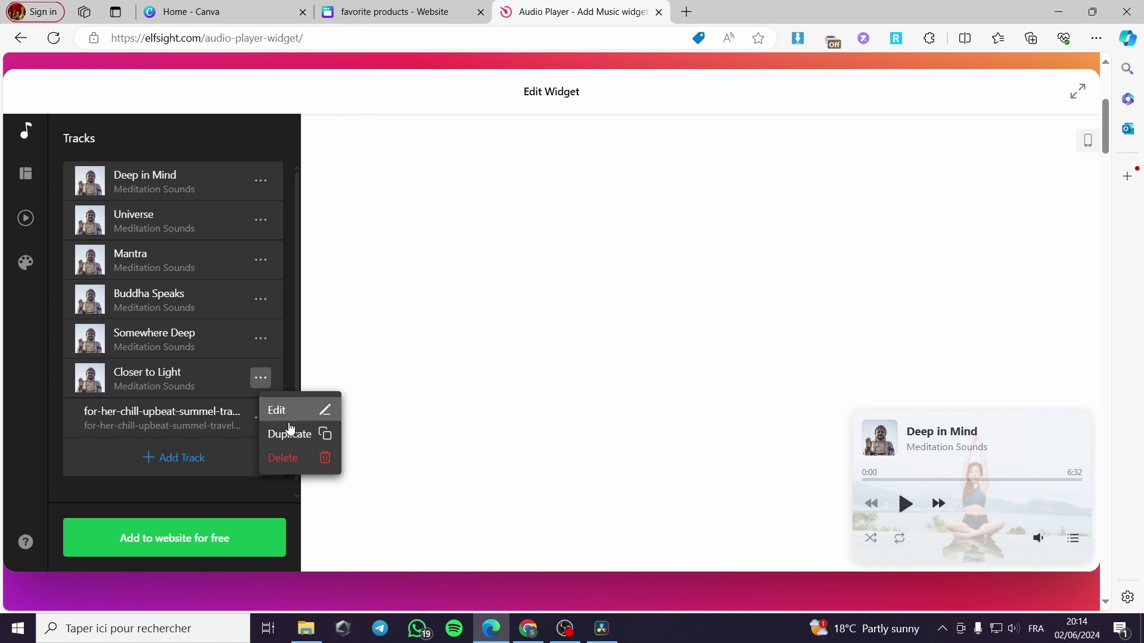
click(287, 460)
click(260, 338)
click(285, 415)
click(261, 299)
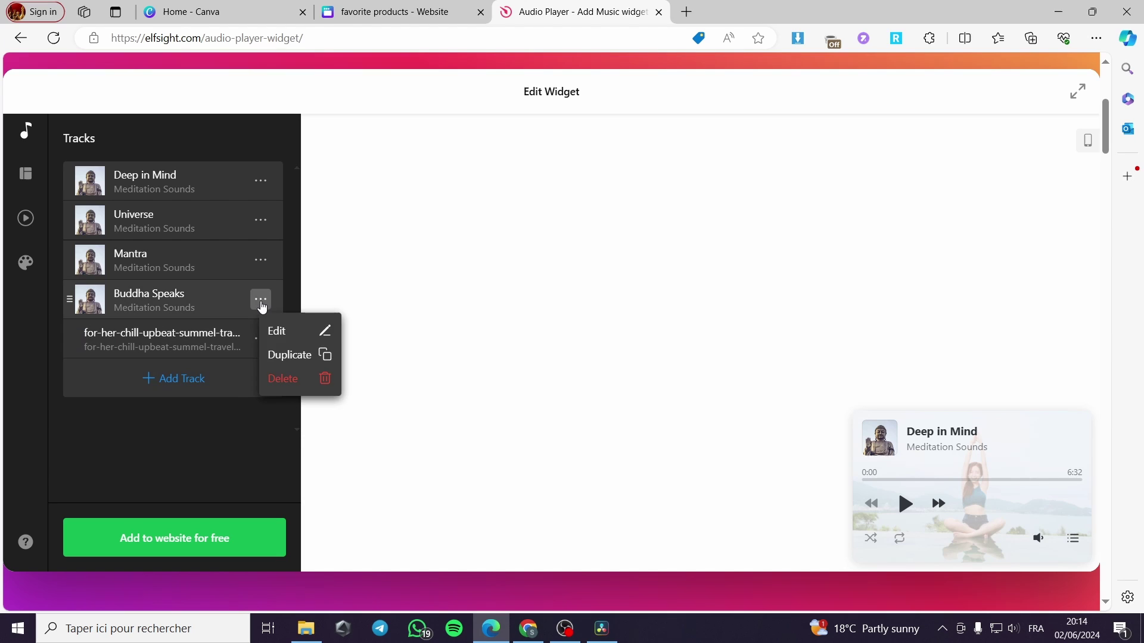
click(283, 379)
click(261, 260)
click(283, 339)
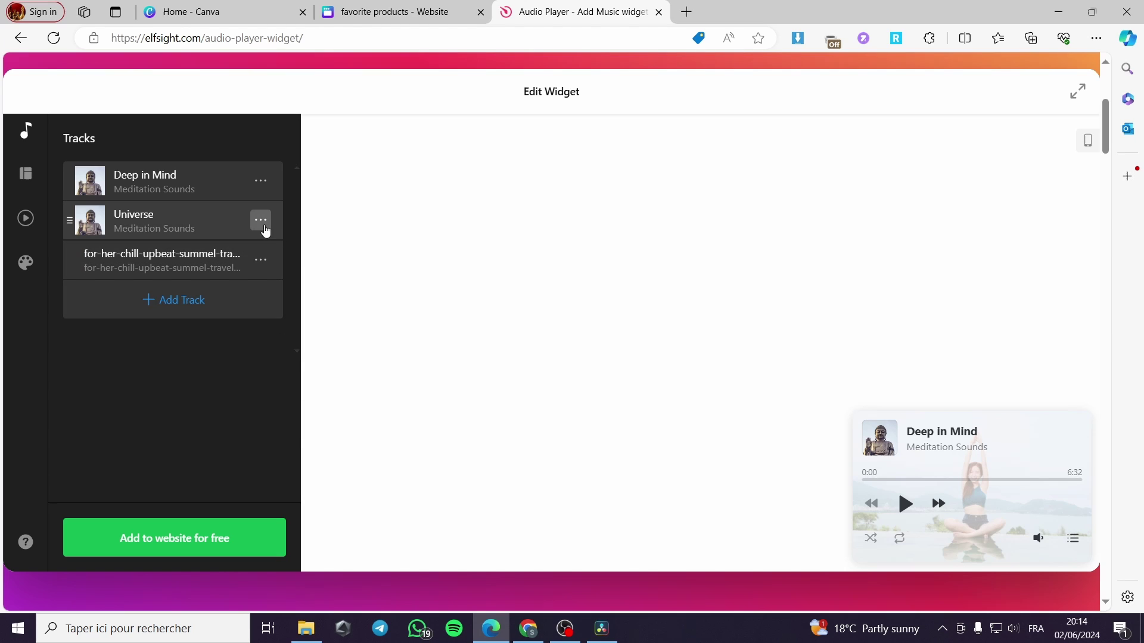
click(260, 220)
click(269, 299)
click(261, 180)
click(281, 258)
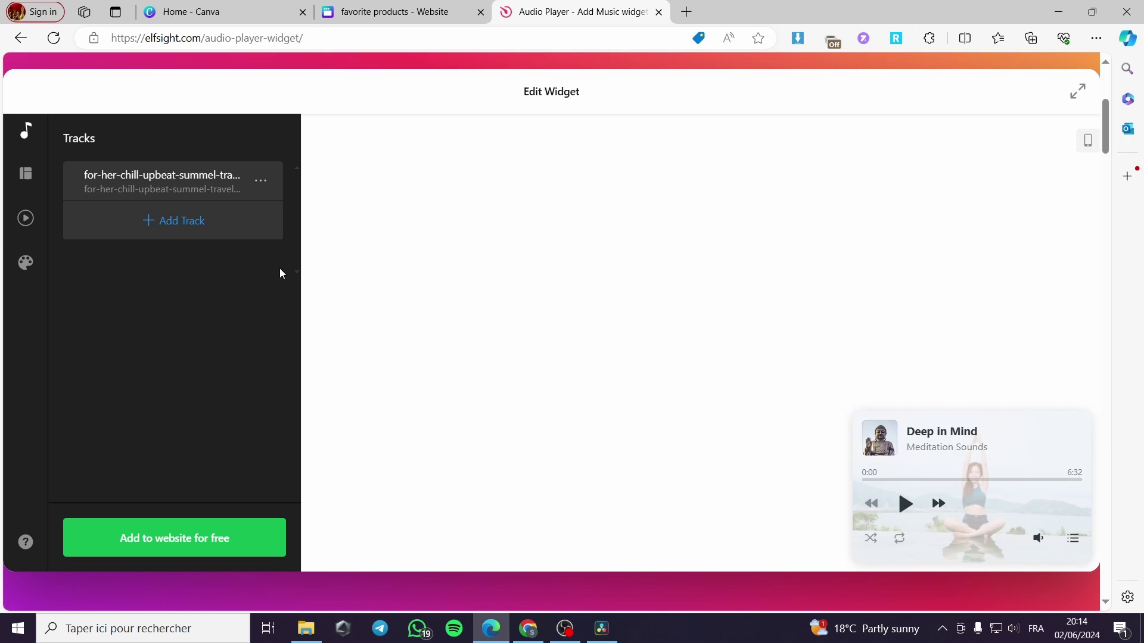
In Layout settings, try the Embed layout, then return to Floating
click(26, 174)
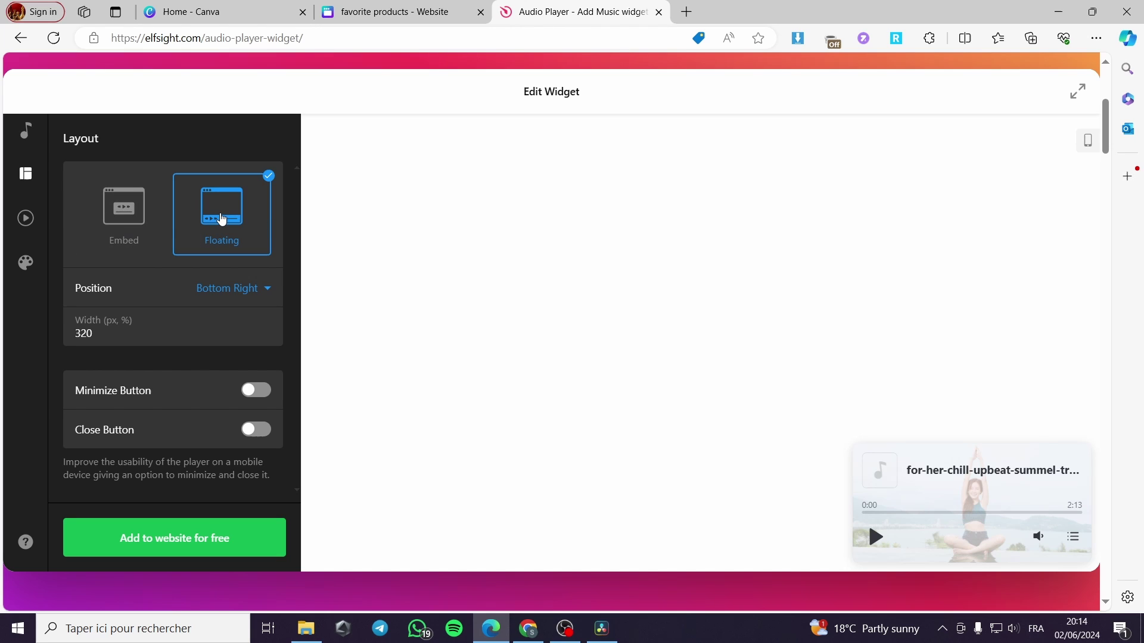
click(149, 223)
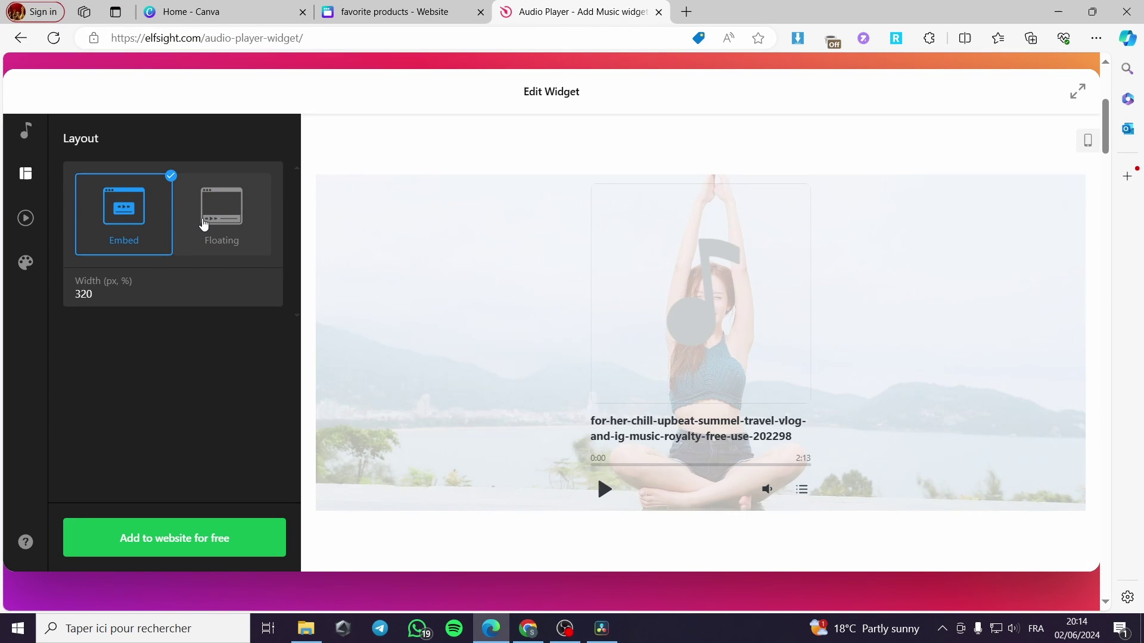
click(226, 223)
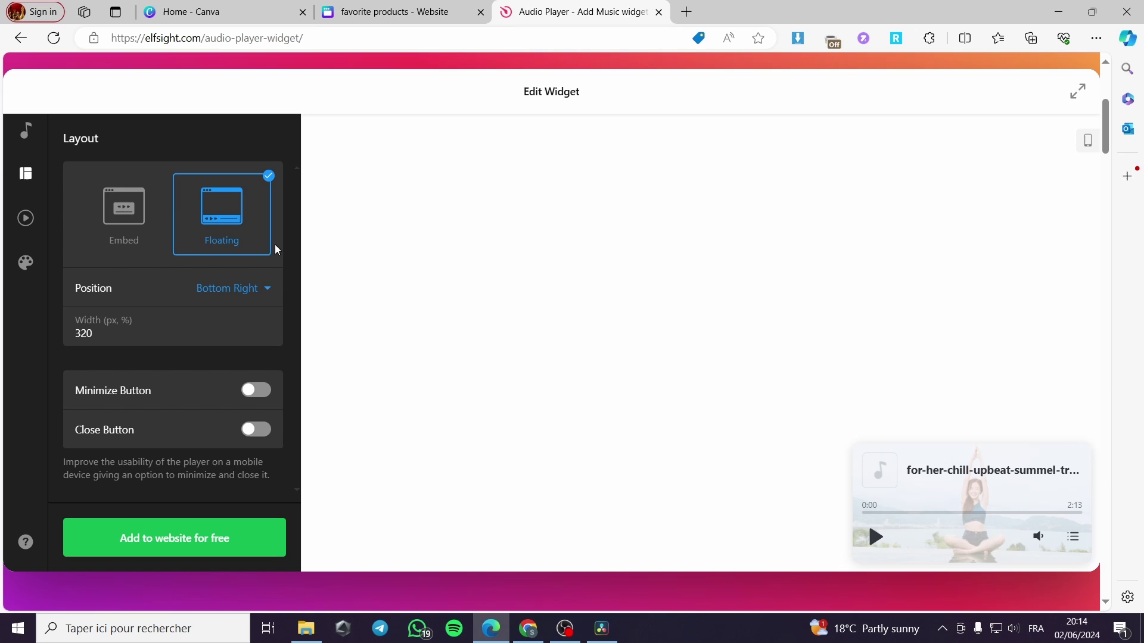
Cycle the floating position through Top Left, Top Right, Bottom Center, Bottom Left, then Bottom Right
click(257, 289)
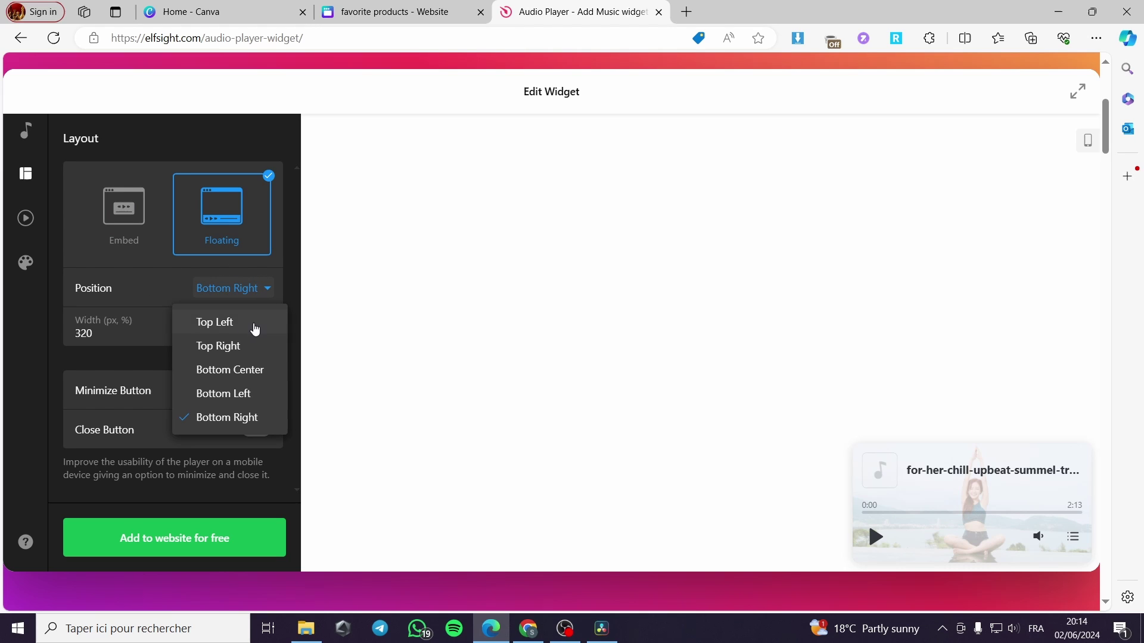
click(255, 324)
click(269, 293)
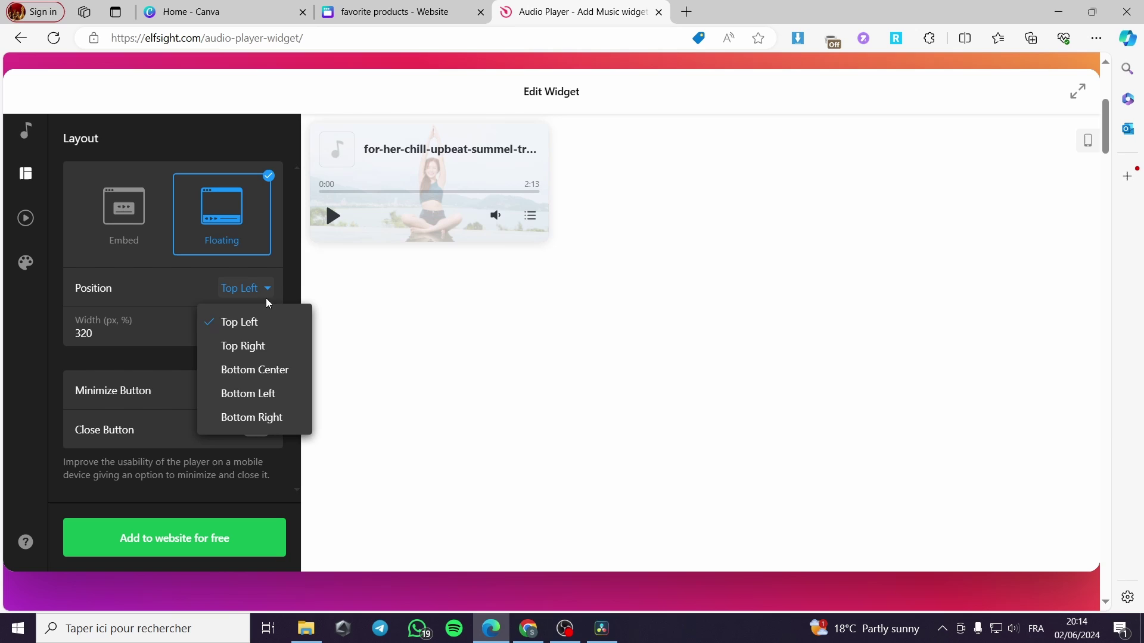
click(258, 346)
click(258, 292)
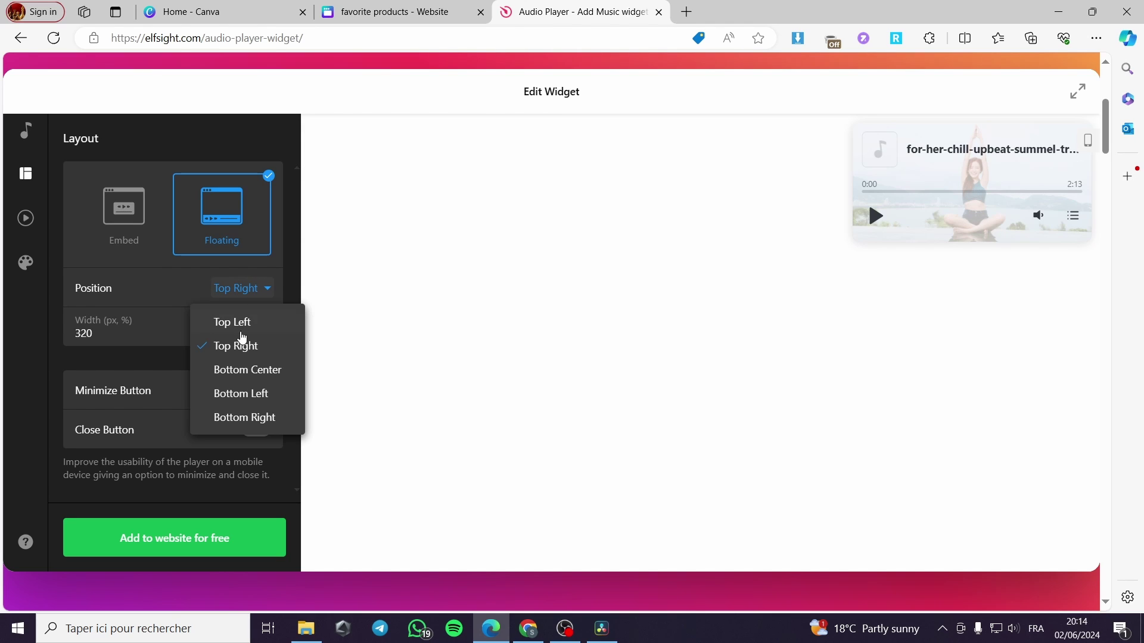
click(236, 371)
click(259, 293)
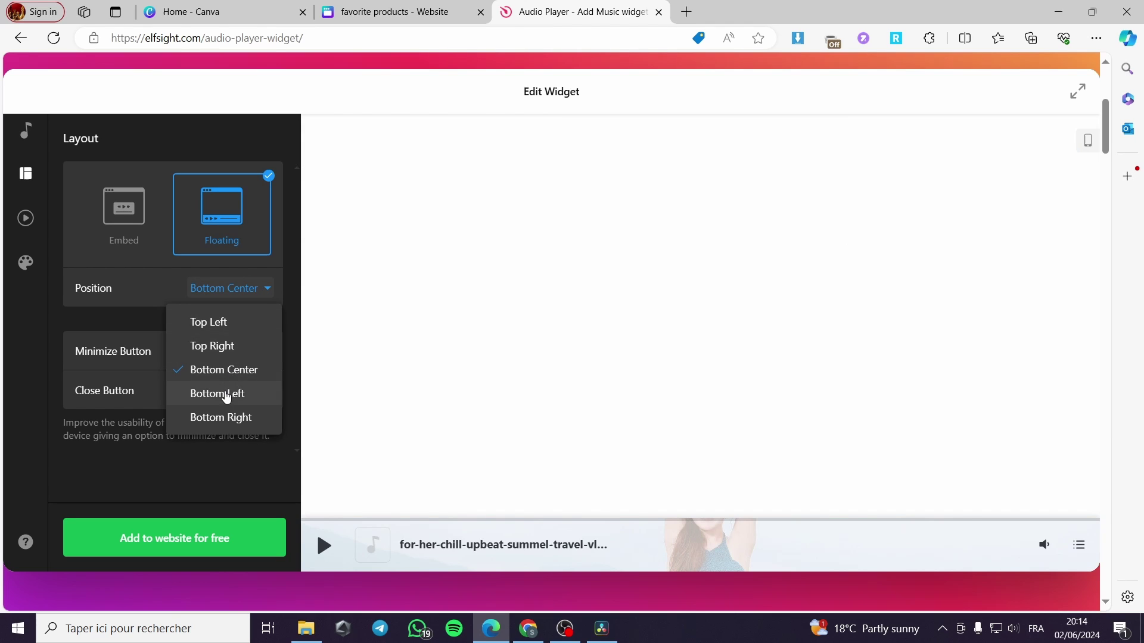
click(222, 394)
click(268, 289)
click(240, 421)
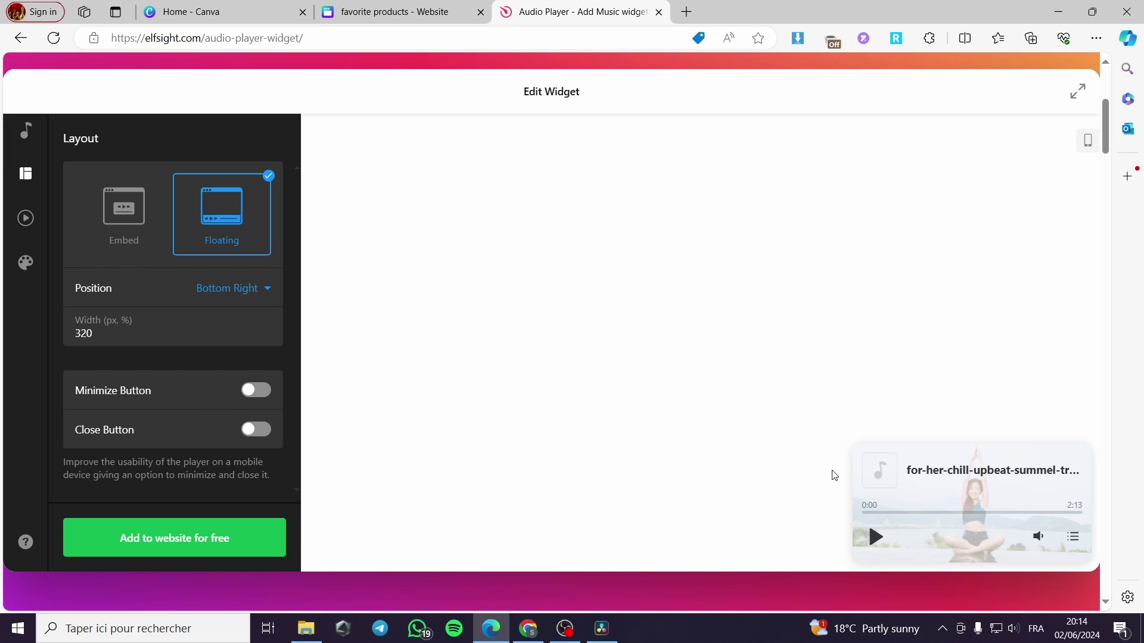
Try Top Left and Top Right again before settling on Bottom Right
click(259, 294)
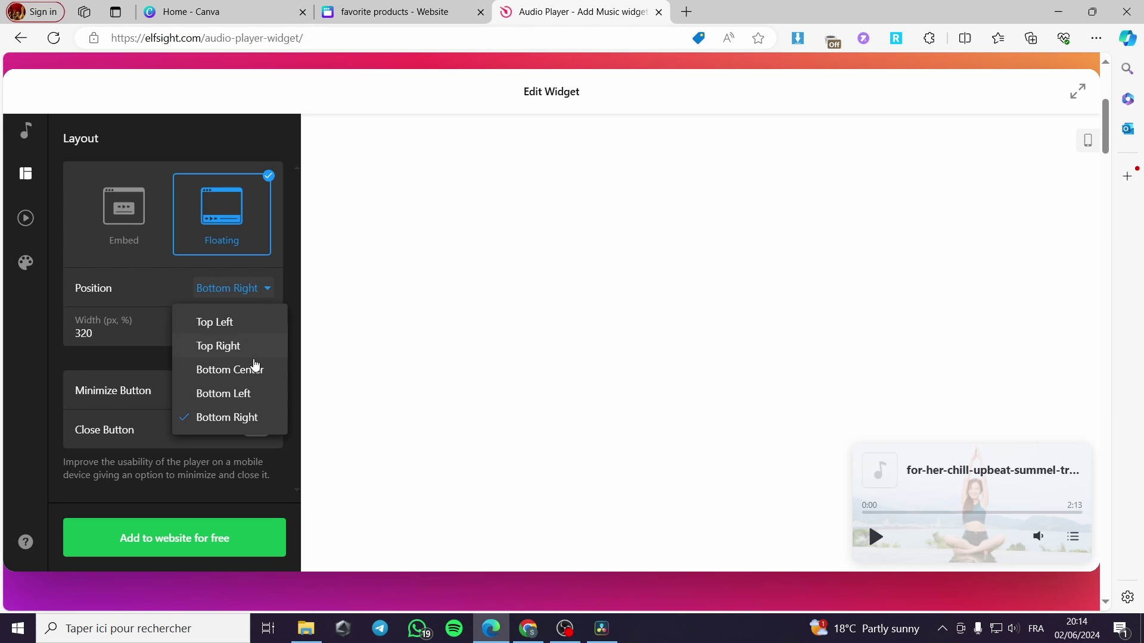
click(234, 325)
click(256, 290)
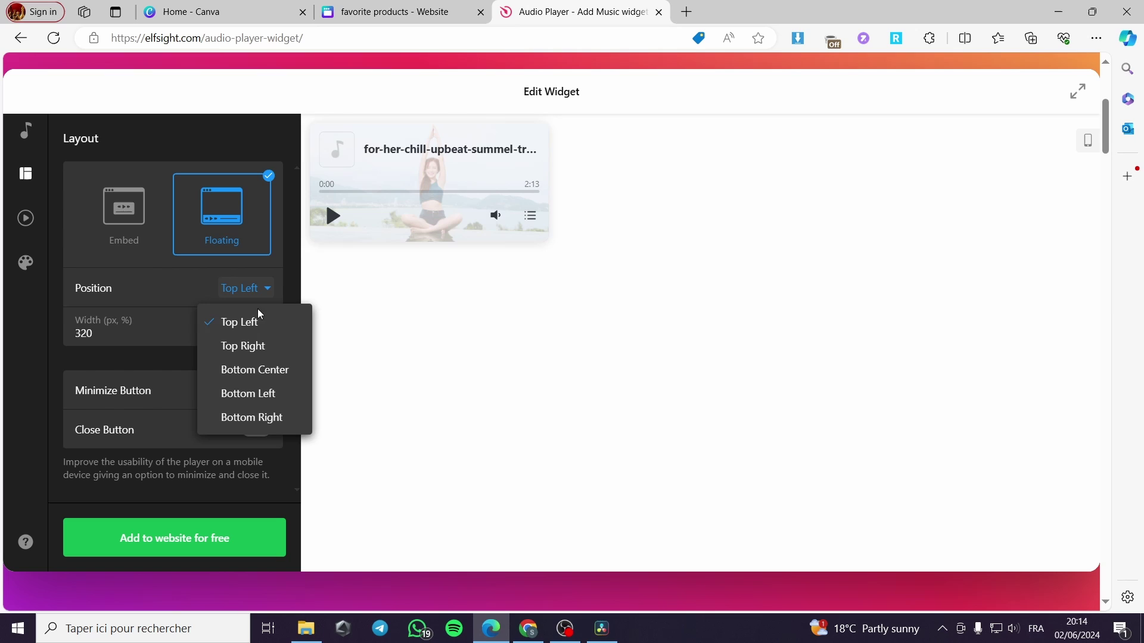
click(253, 343)
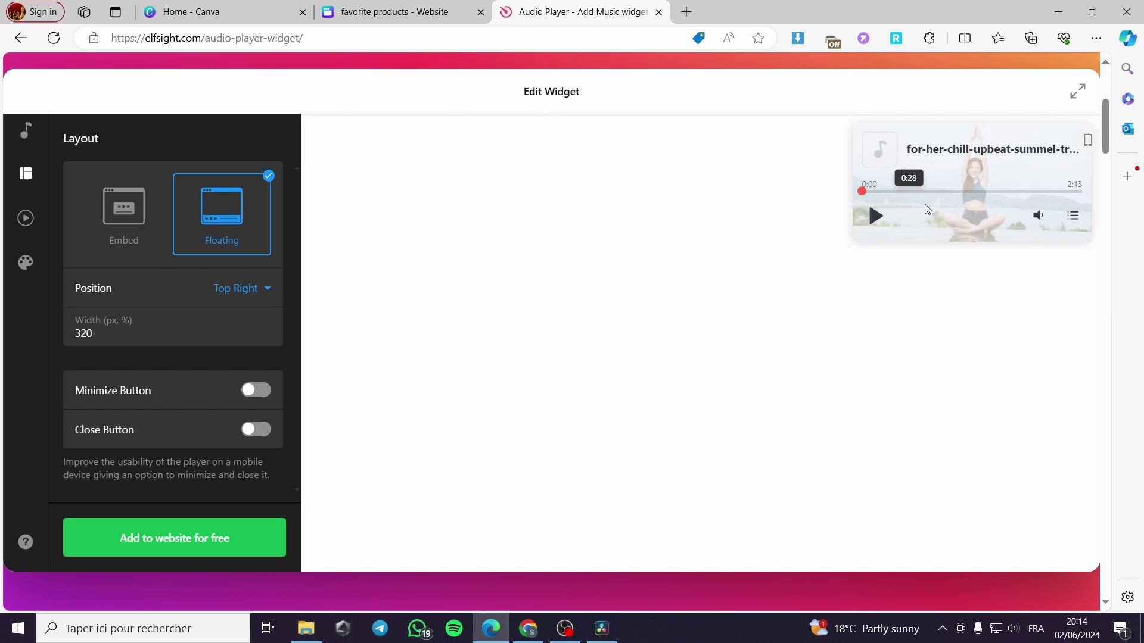
click(256, 289)
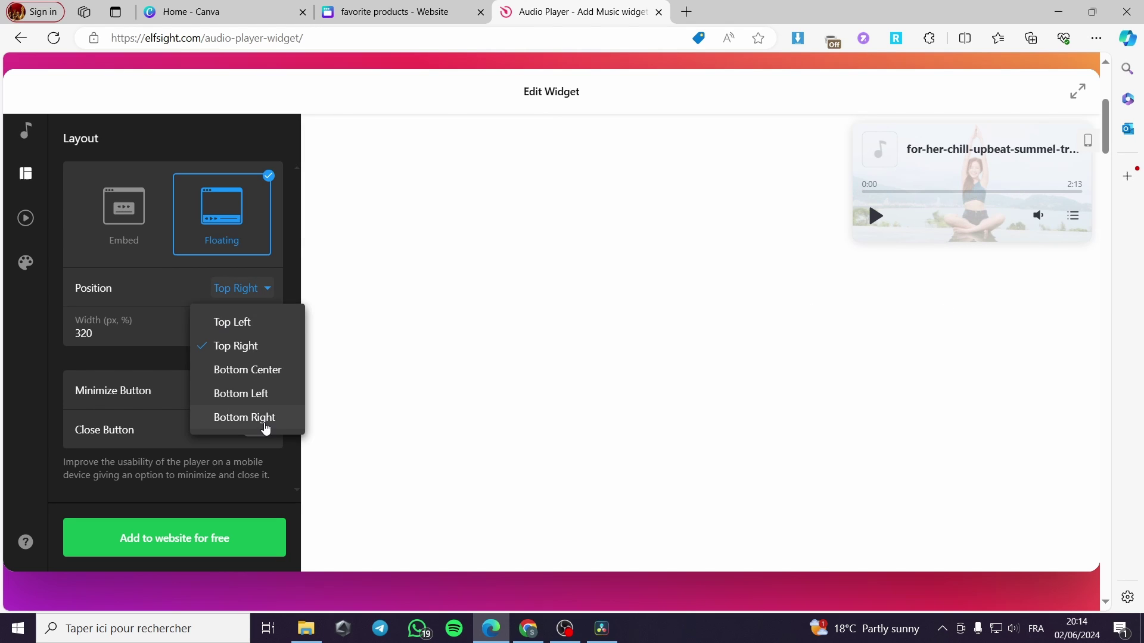
click(264, 418)
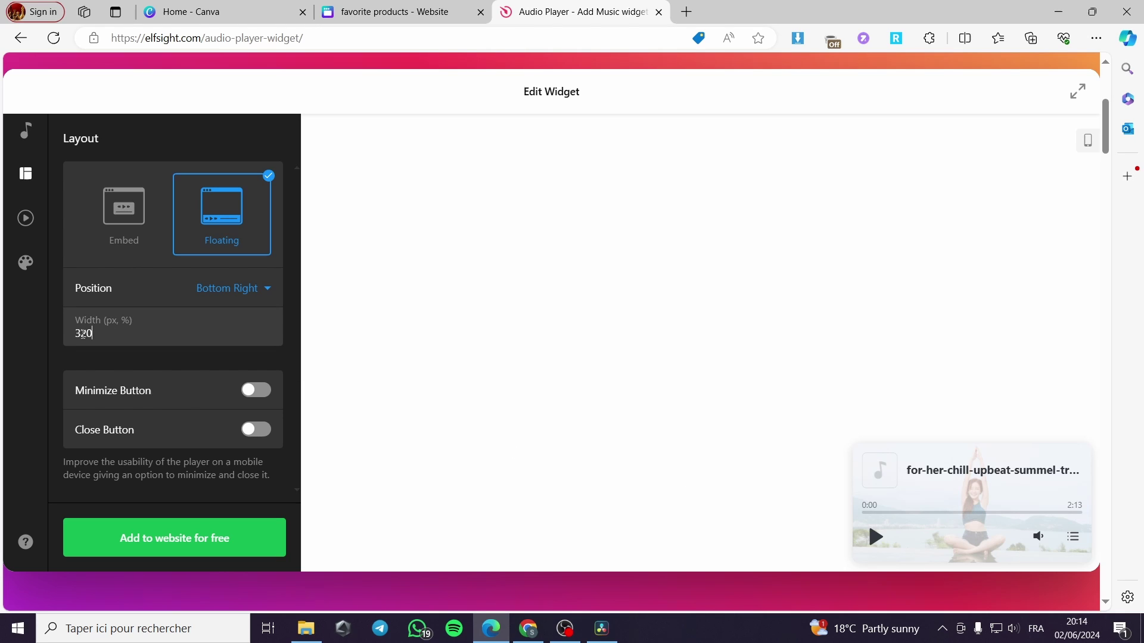
Change the player width from 320 to 300, after briefly trying 160
drag(87, 335, 73, 335)
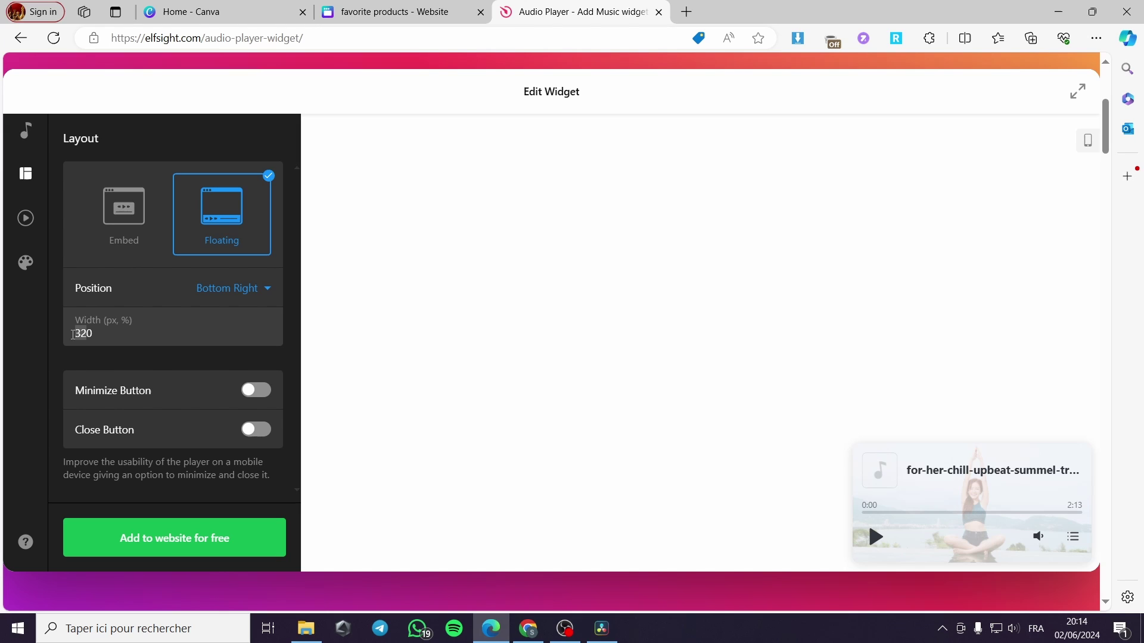
text(160)
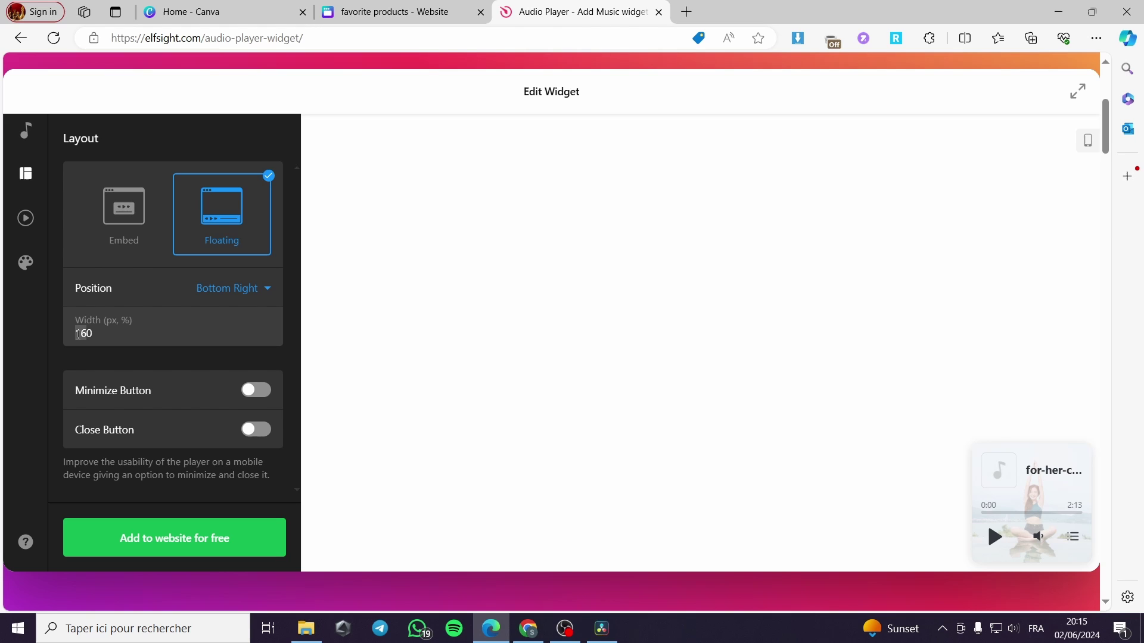
key(BackSpace)
key(BackSpace)
text(300)
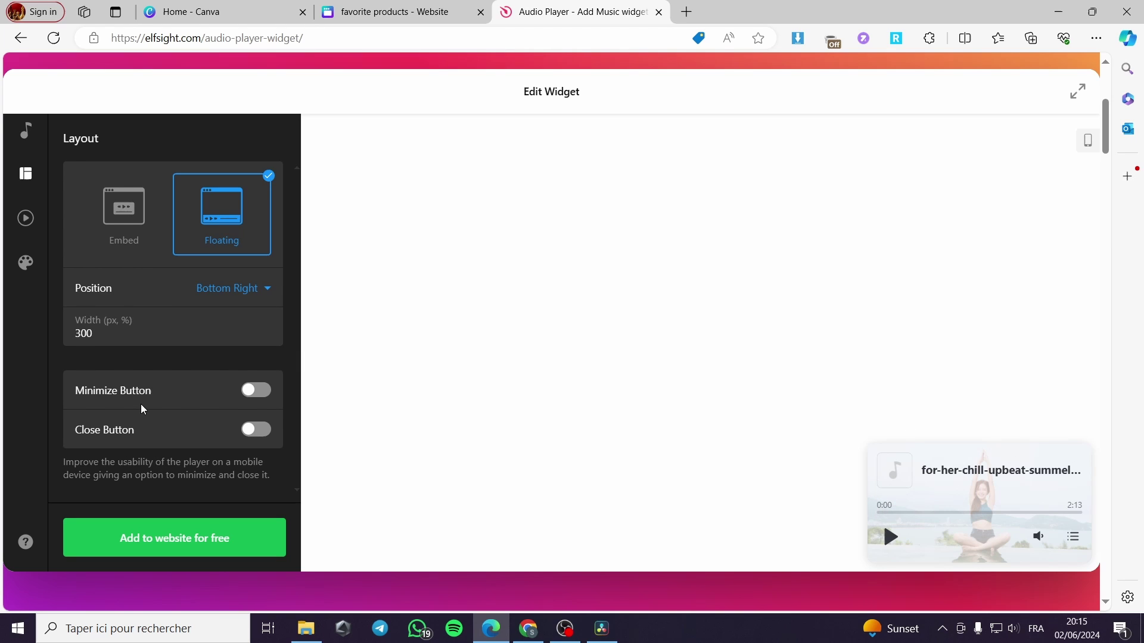
Turn on the Minimize and Close buttons, keeping When to Show Again at Next load
scroll(140, 404, down, 1)
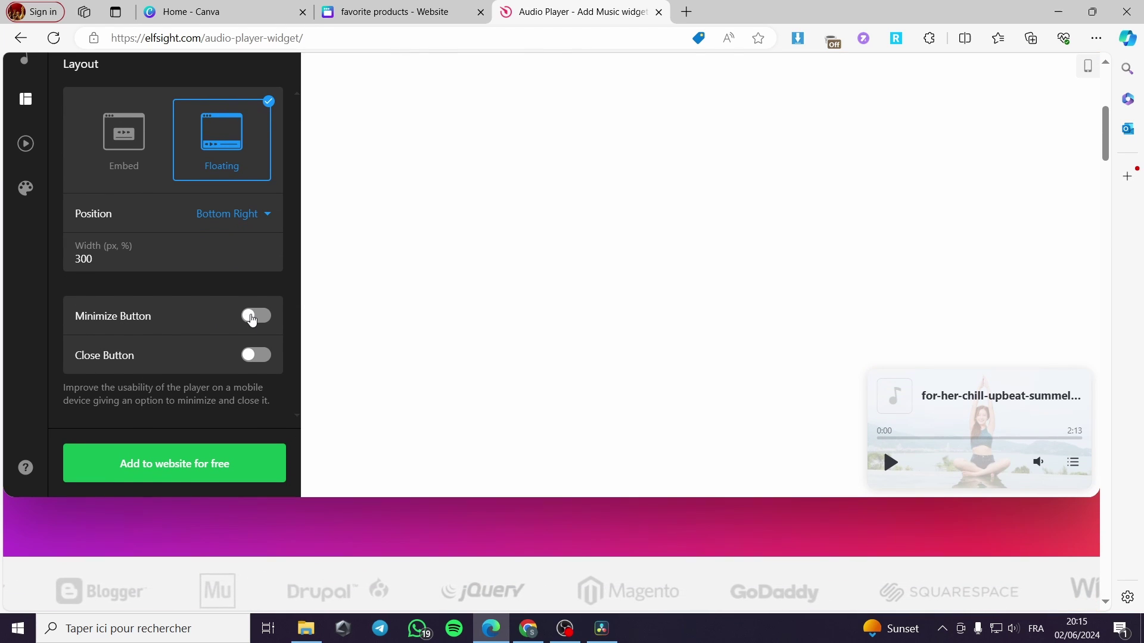
click(257, 316)
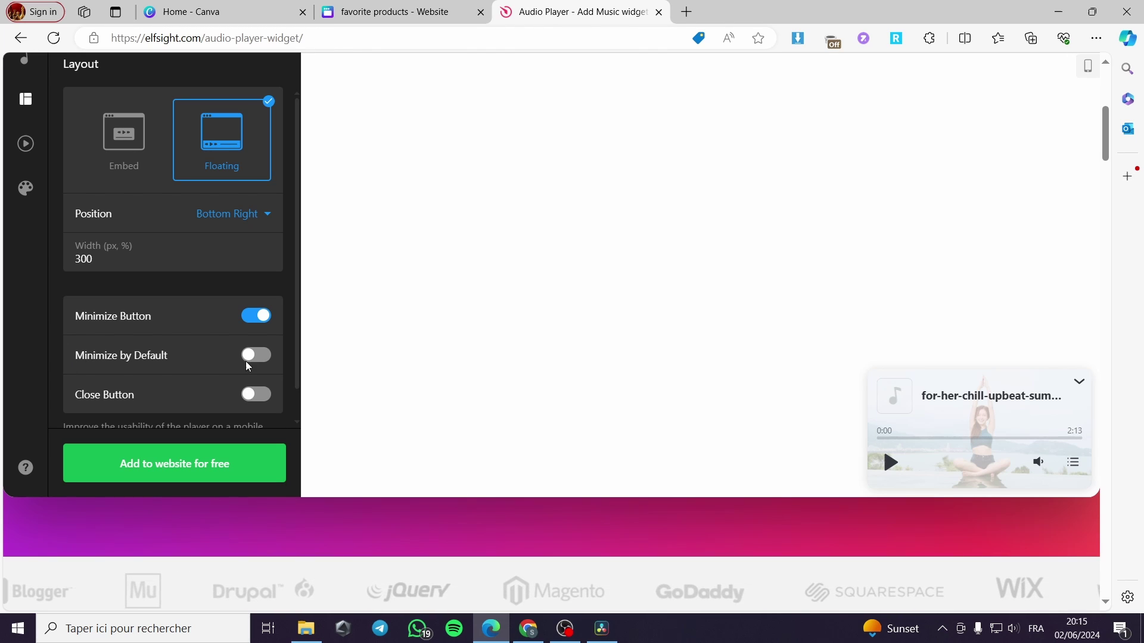
scroll(163, 365, down, 1)
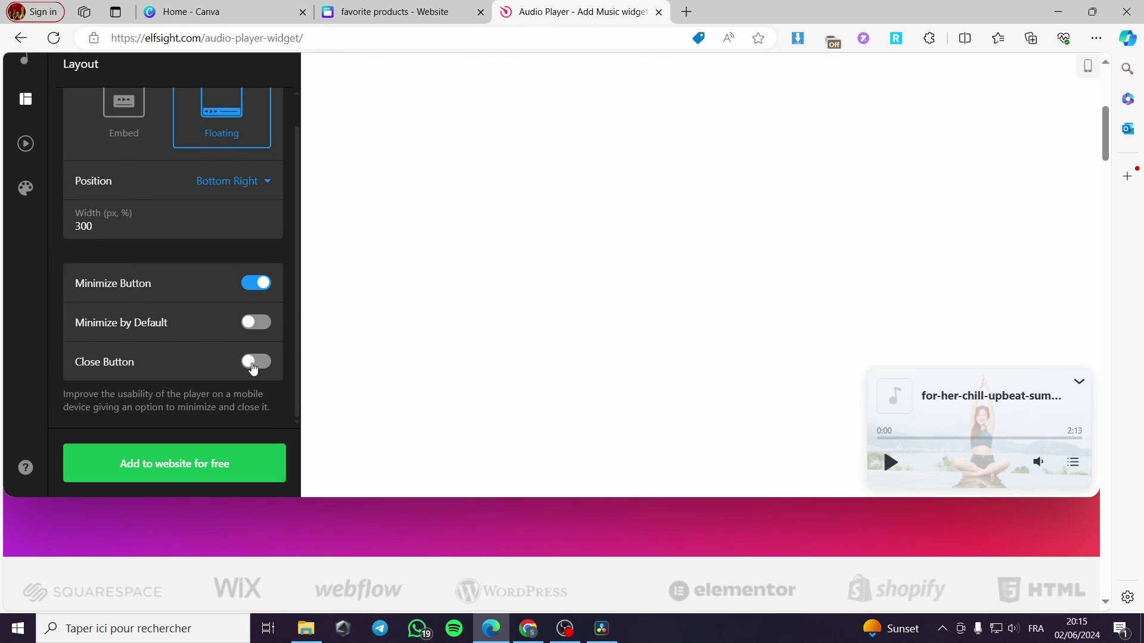
click(263, 364)
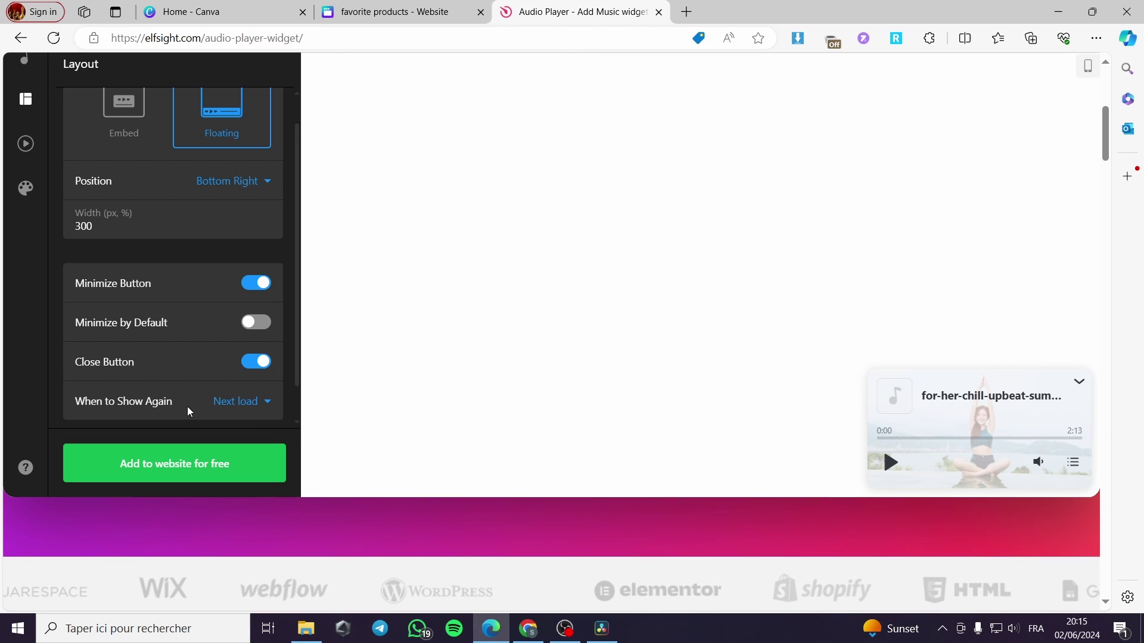
scroll(196, 410, down, 1)
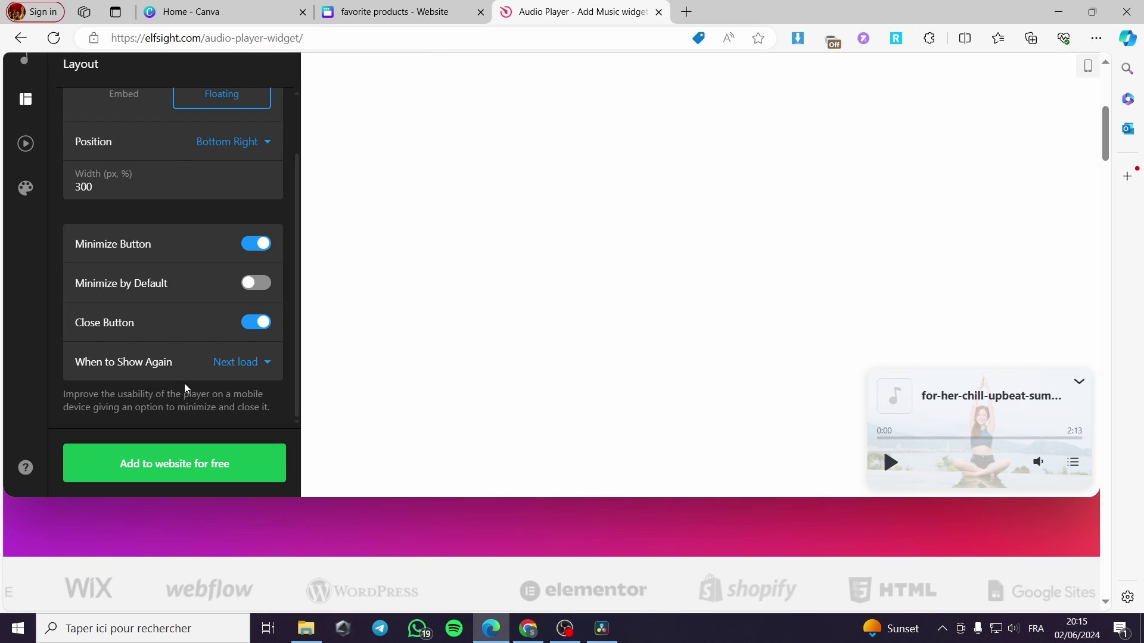
click(257, 364)
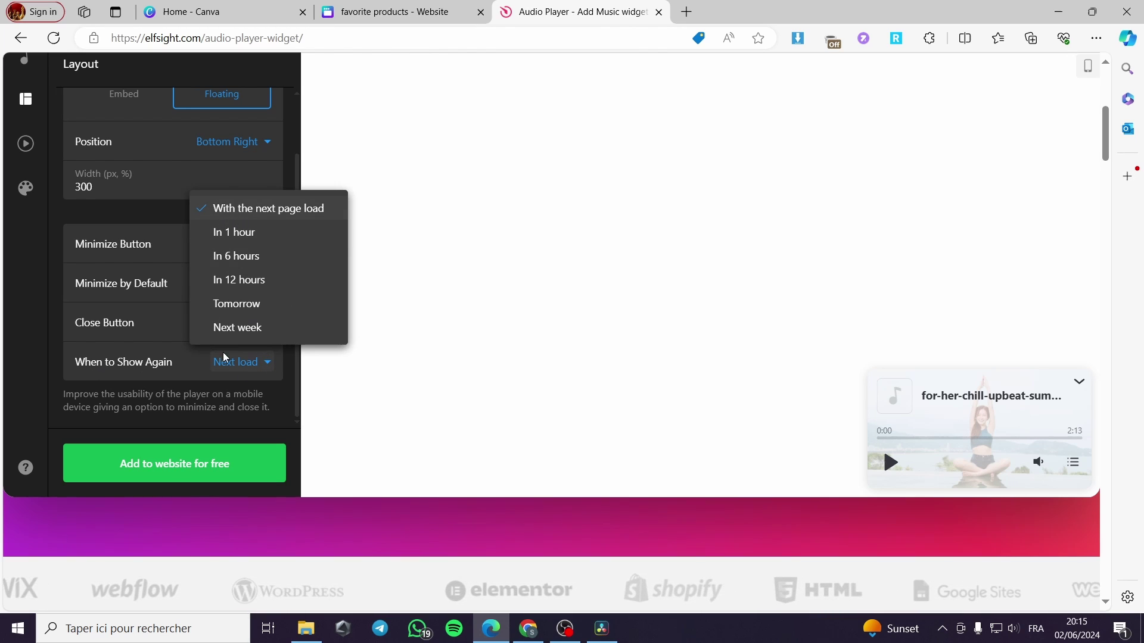
click(262, 365)
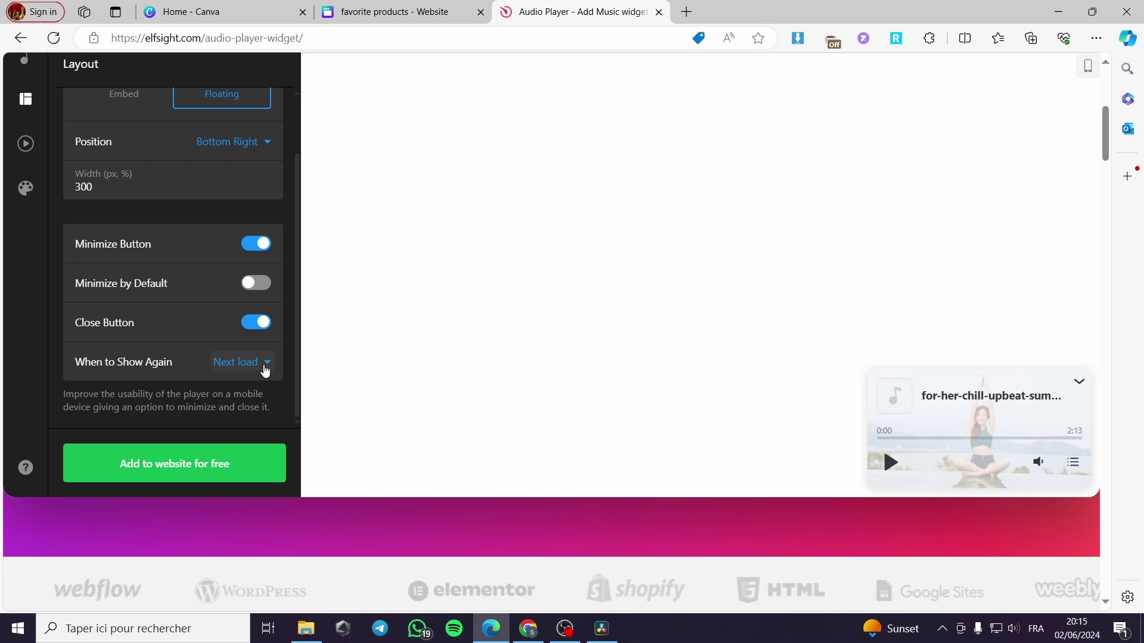
scroll(242, 371, down, 2)
scroll(231, 373, up, 4)
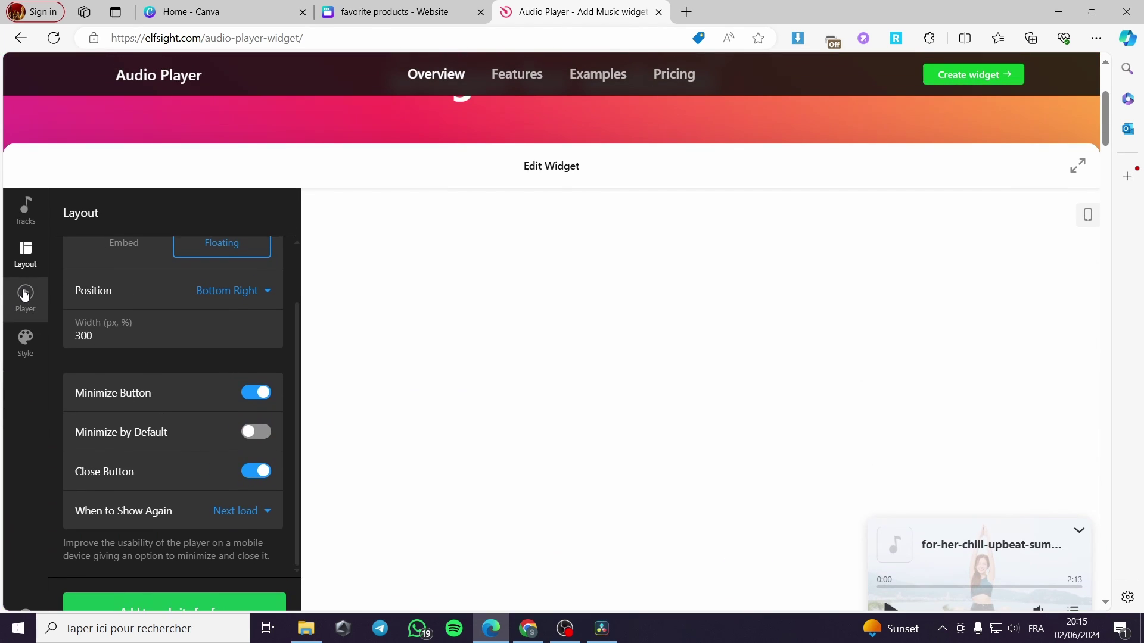
In Player settings, toggle Image, Title and Artist off and back on
click(26, 292)
scroll(153, 319, down, 1)
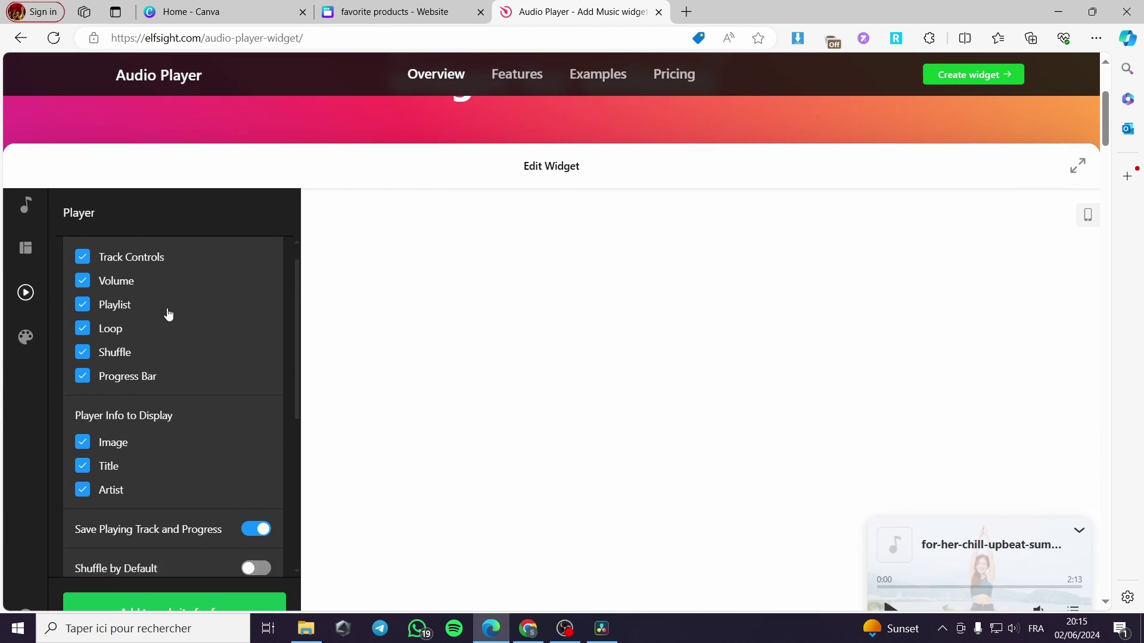
scroll(166, 314, up, 1)
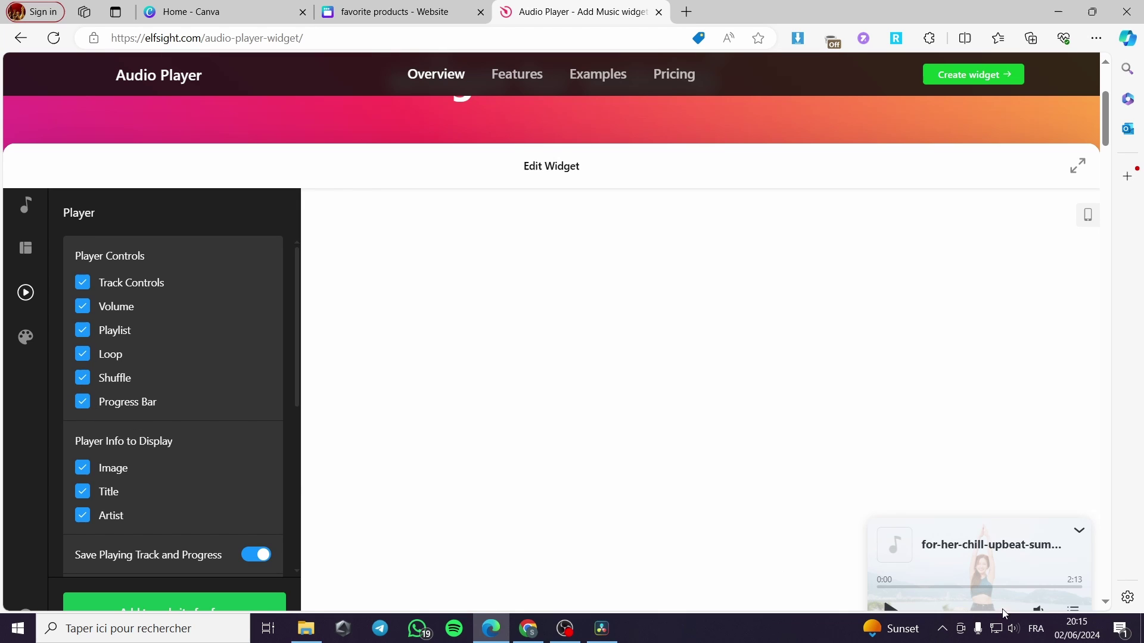
scroll(1004, 613, down, 1)
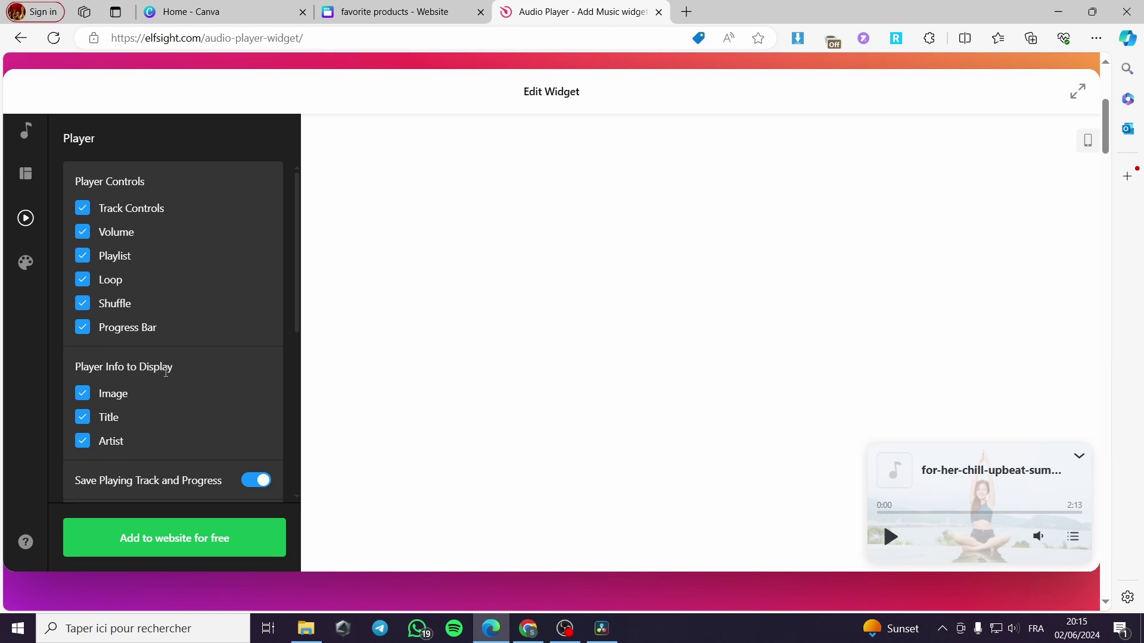
click(83, 398)
click(82, 398)
click(87, 421)
click(87, 421)
click(84, 448)
click(84, 447)
scroll(130, 405, down, 3)
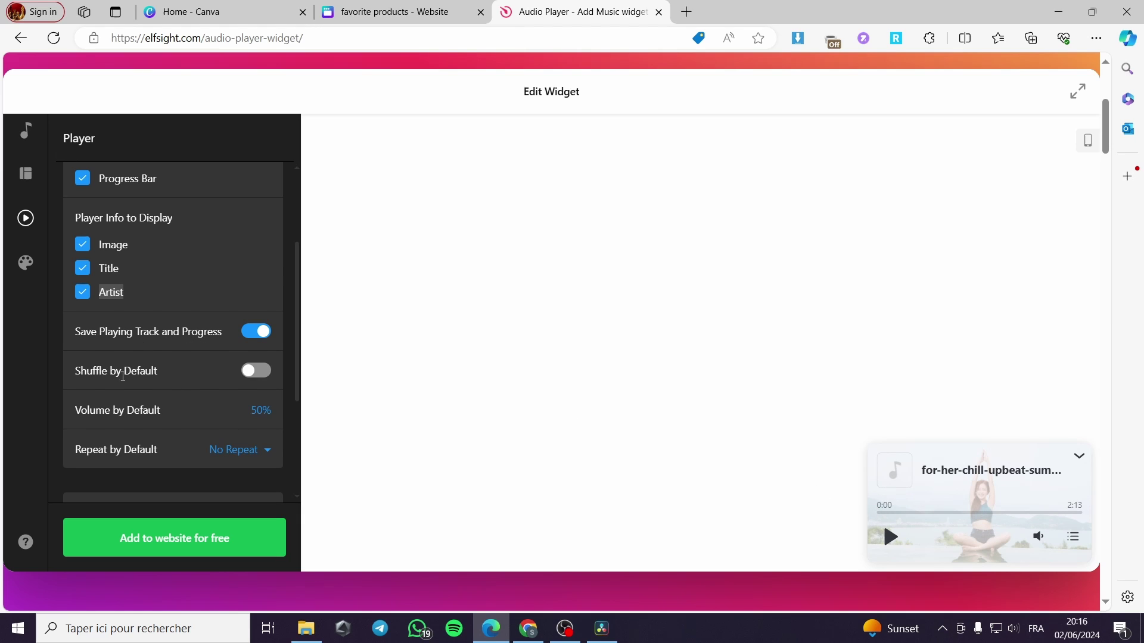
scroll(233, 369, down, 1)
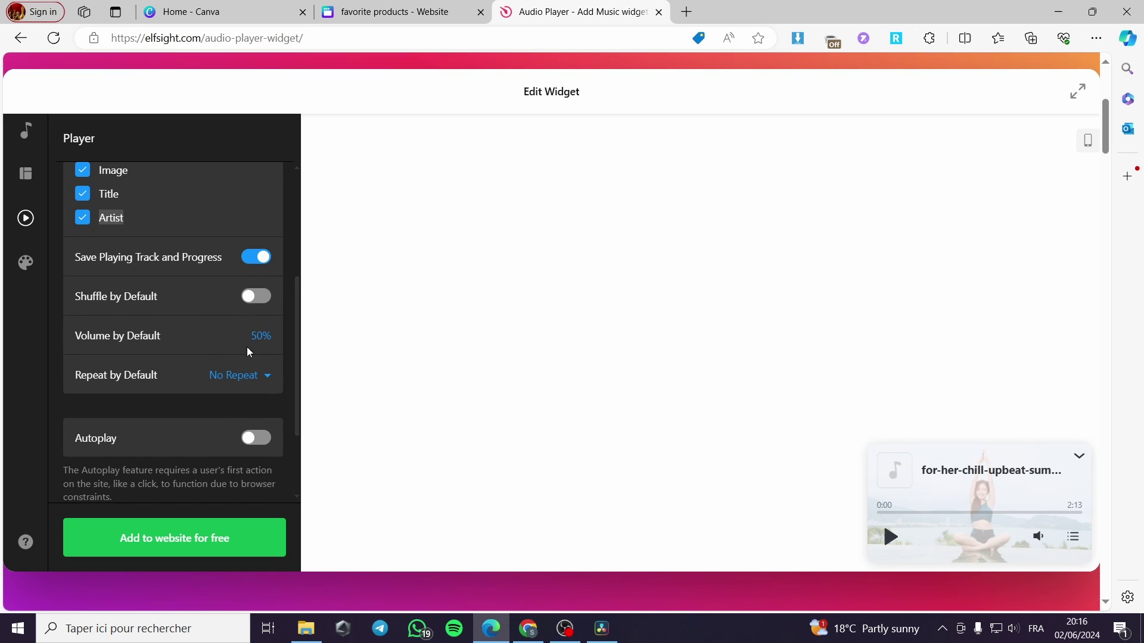
Set default volume to 20% and repeat to Repeat Track, leaving Autoplay off
click(254, 337)
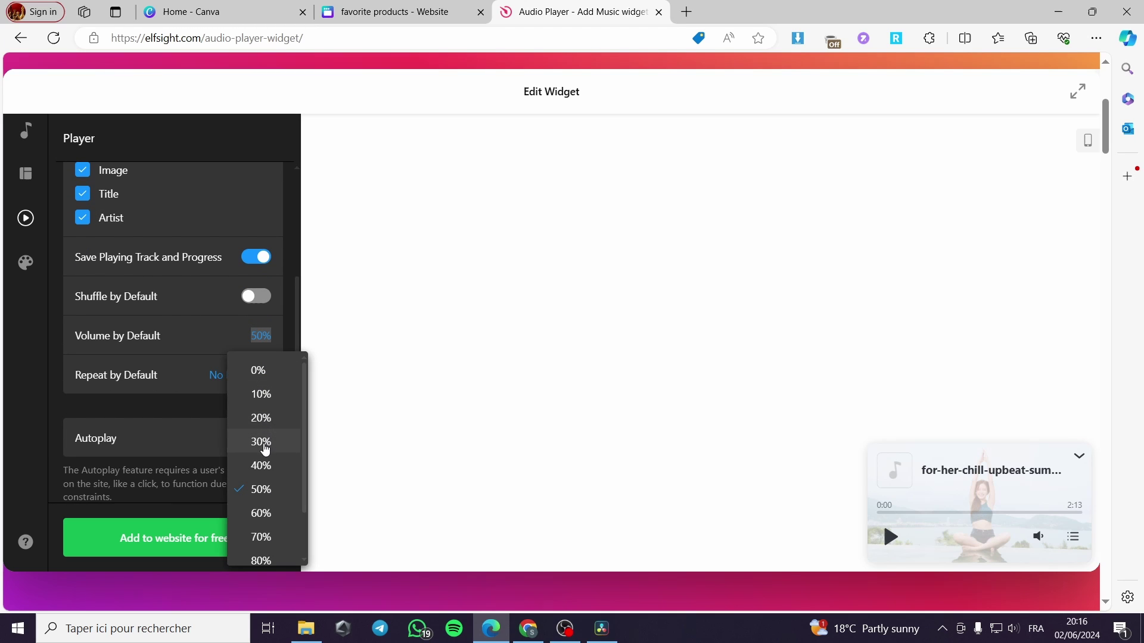
click(222, 417)
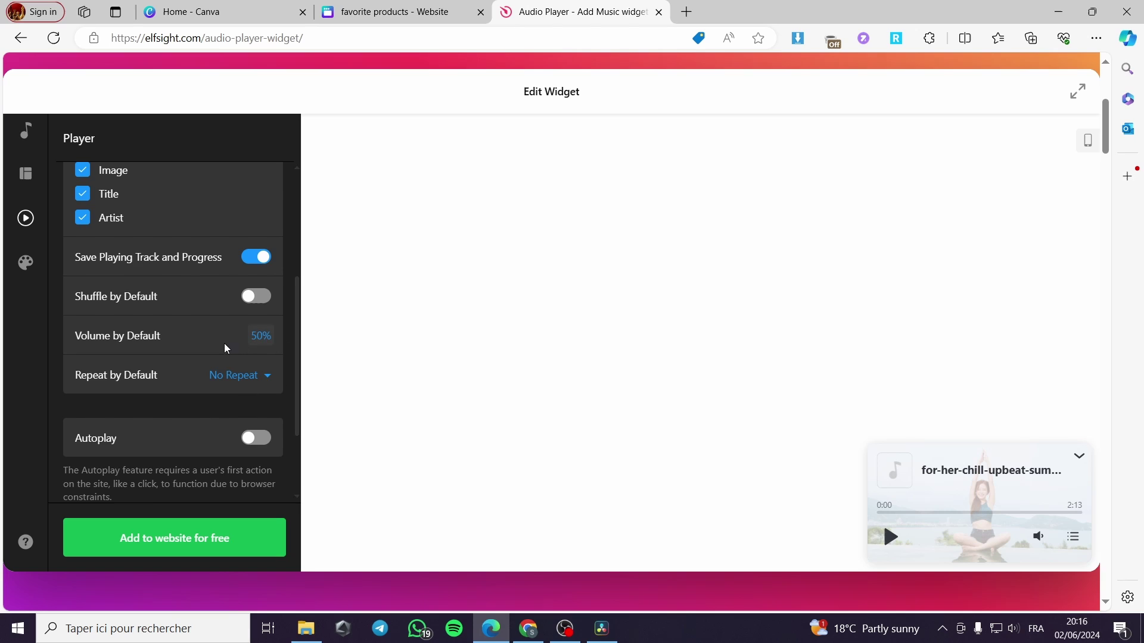
click(256, 337)
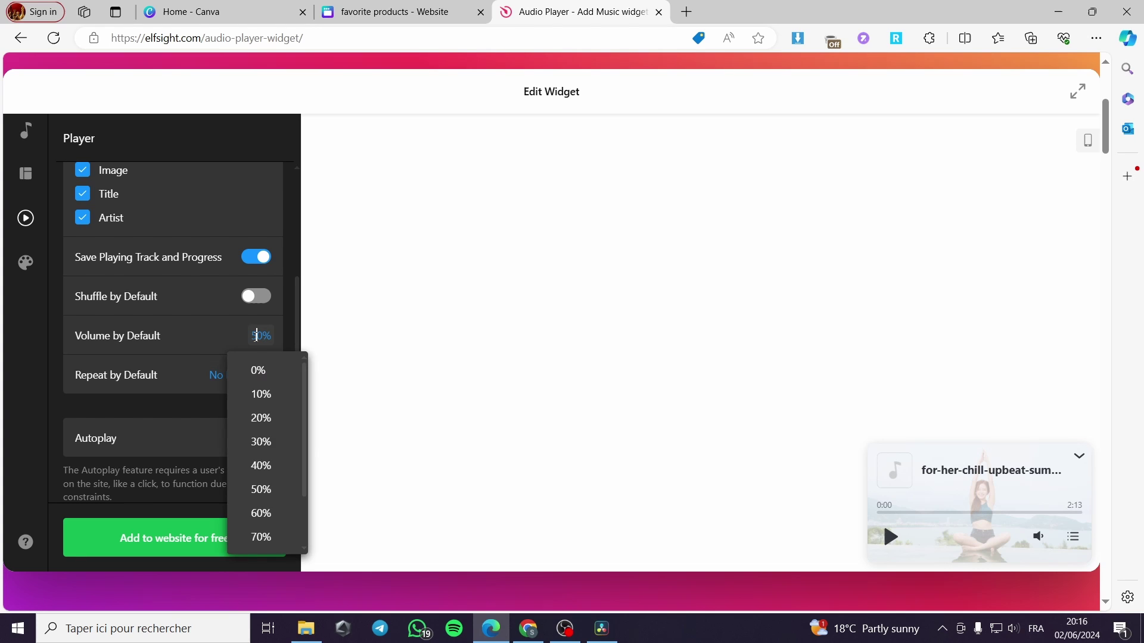
click(259, 417)
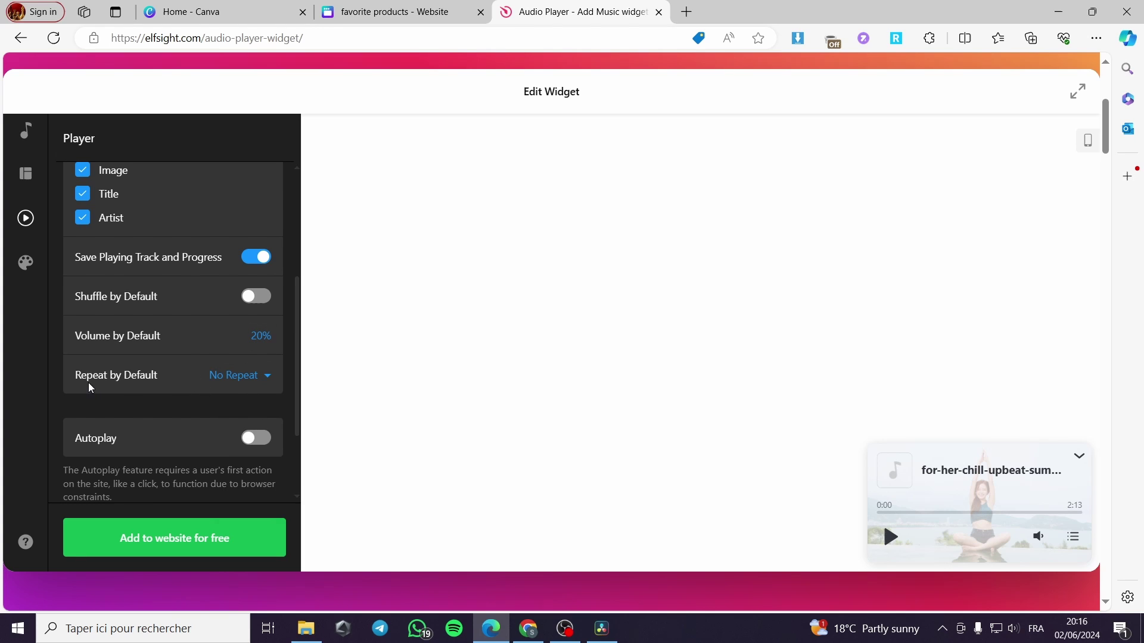
click(241, 377)
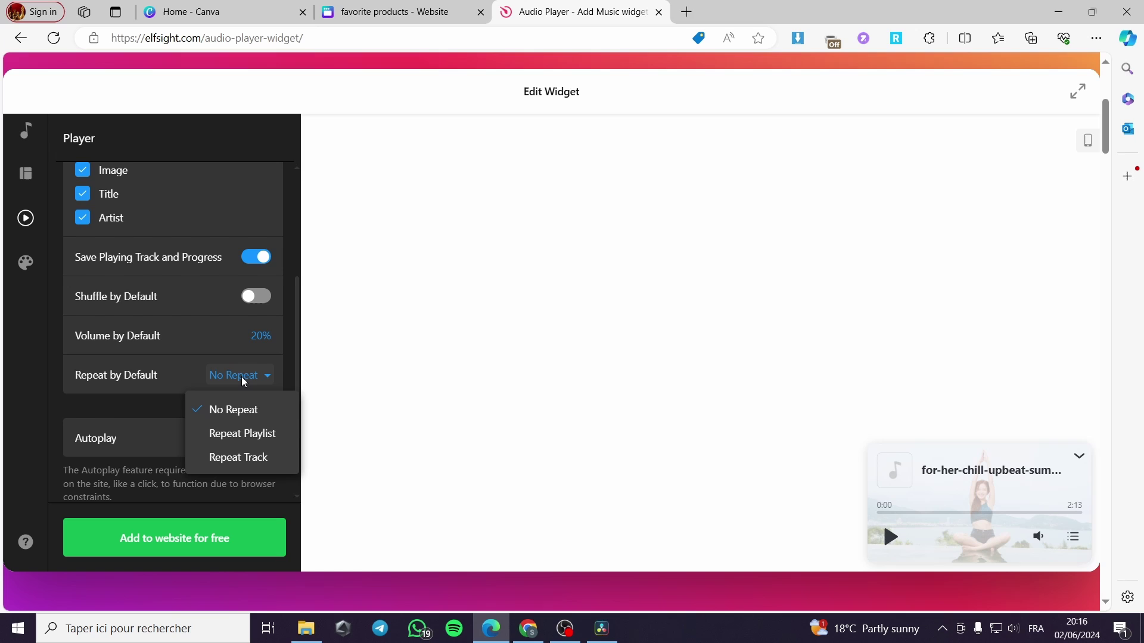
click(249, 466)
click(258, 441)
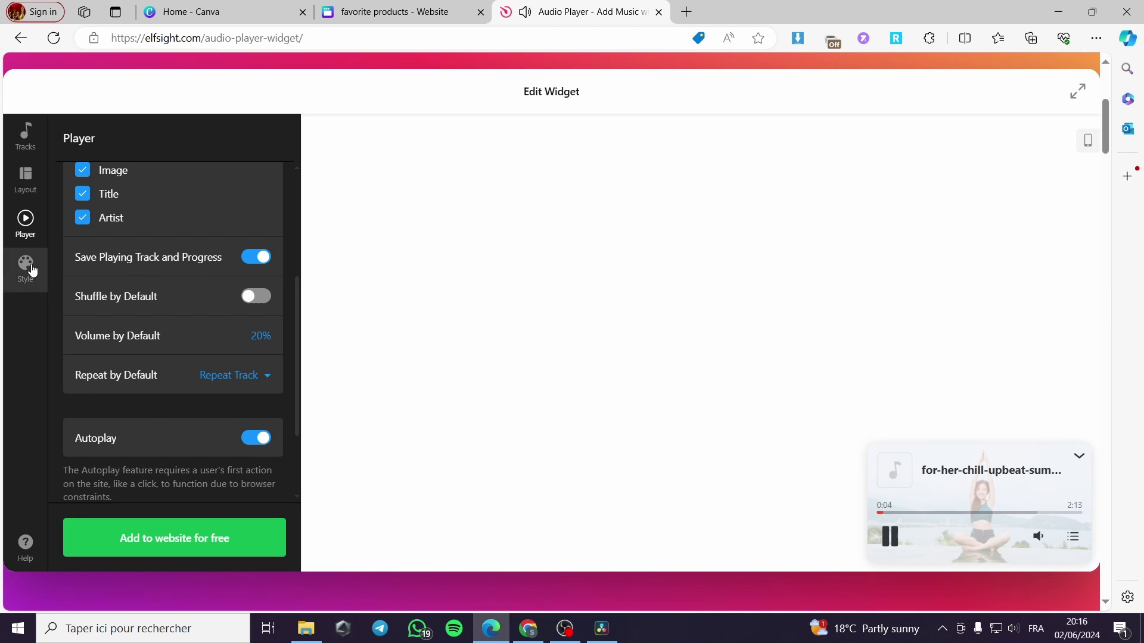
click(269, 442)
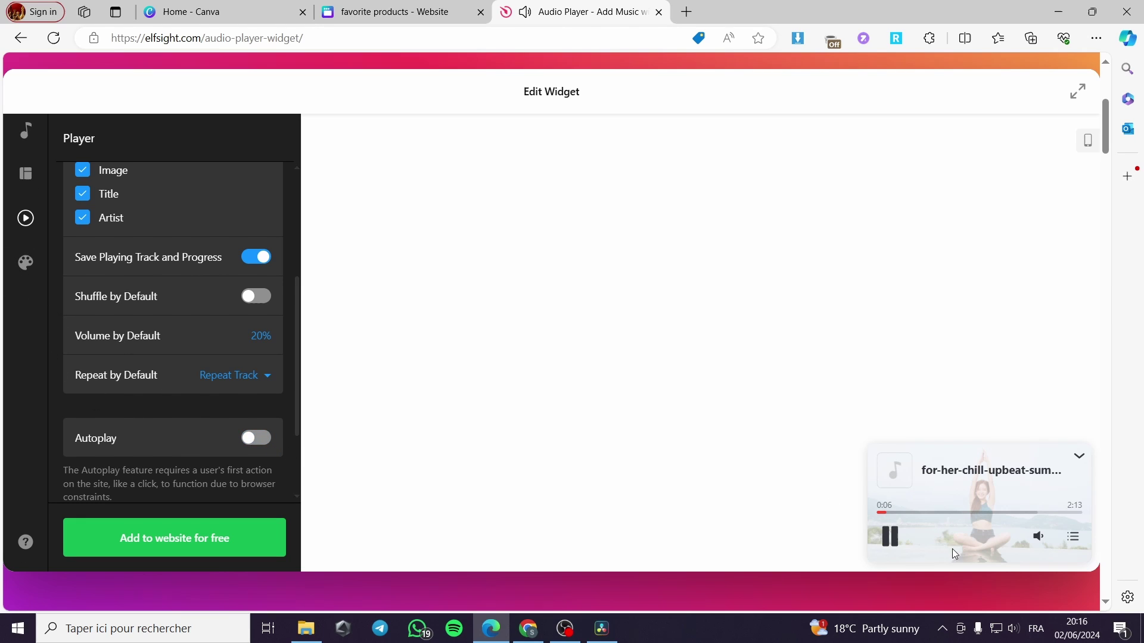
Pause the preview, turn Autoplay on, and settle on the Custom colour scheme after trying Light and Dark
click(883, 540)
click(257, 439)
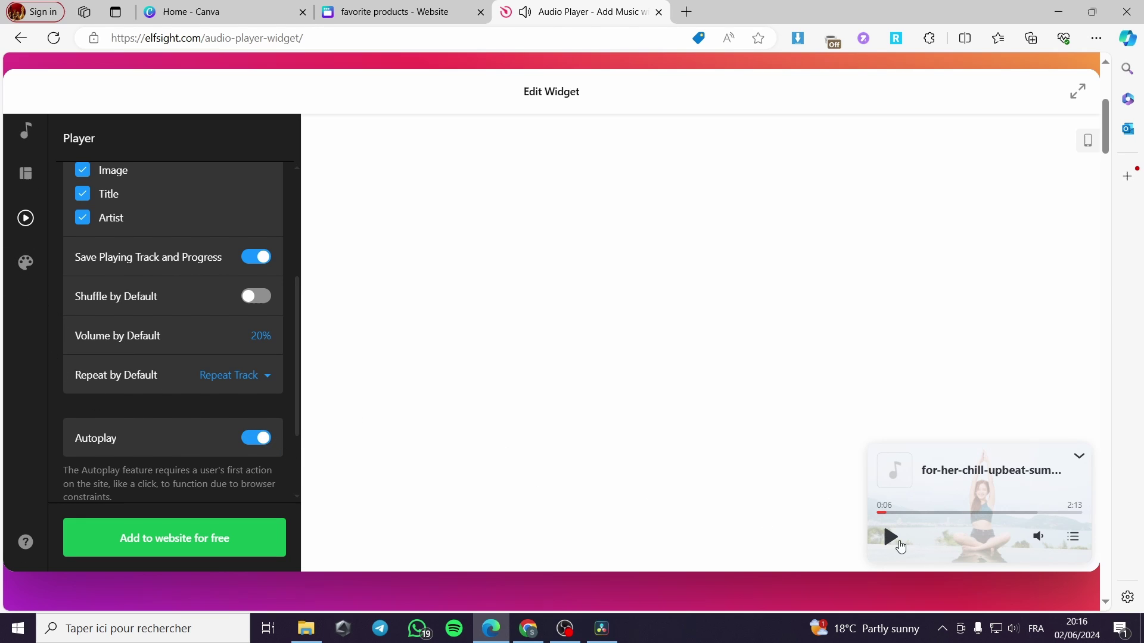
click(26, 266)
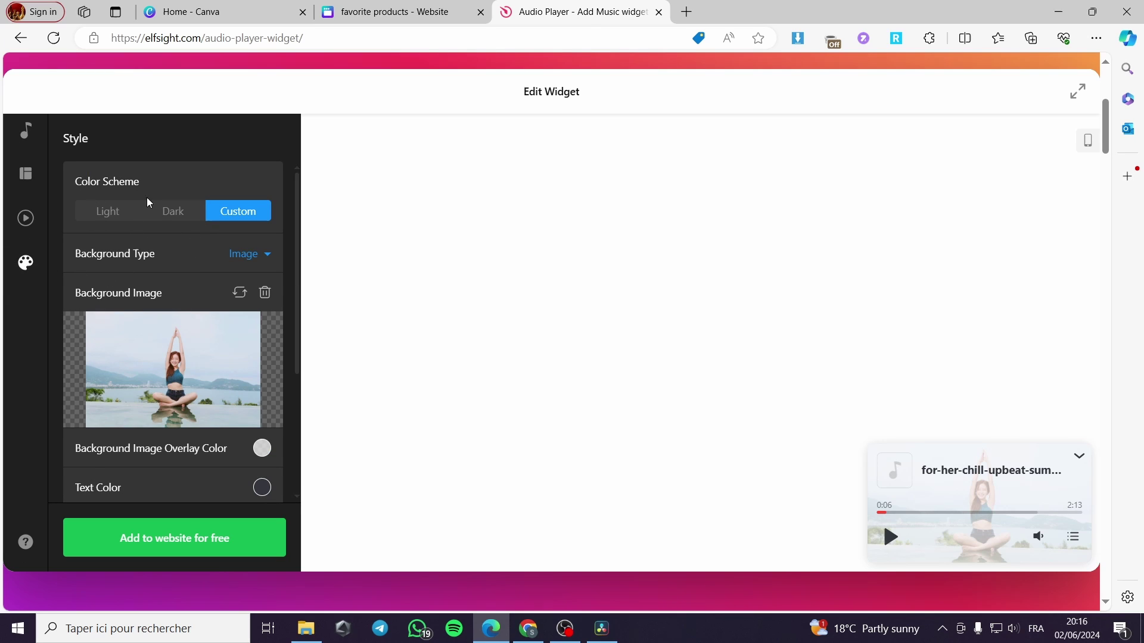
click(107, 212)
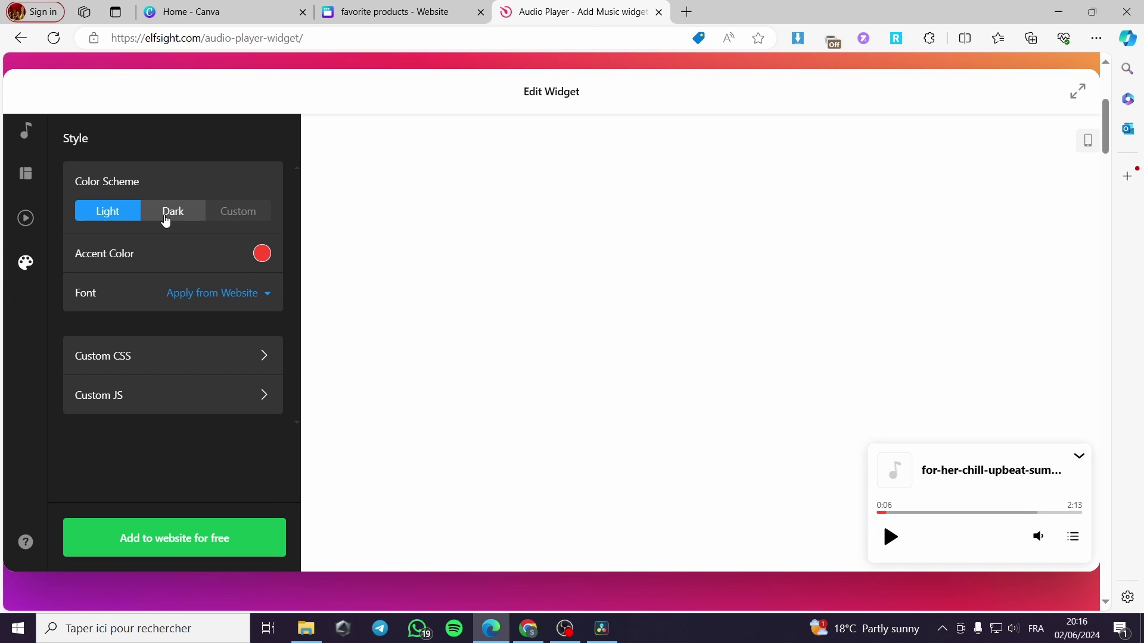
click(167, 219)
click(236, 216)
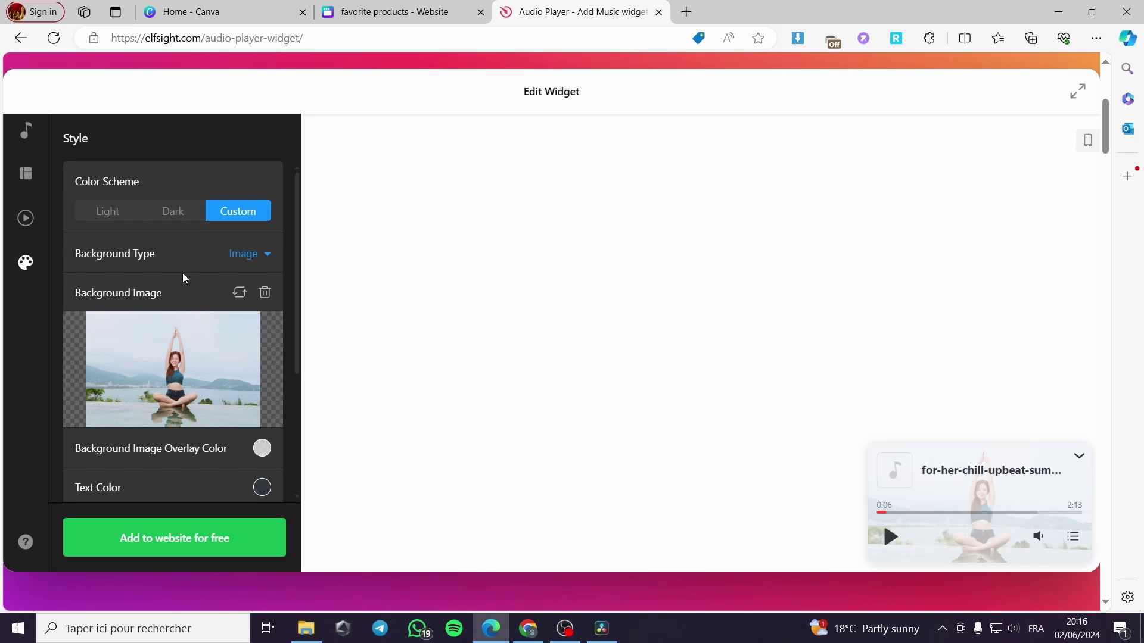
Set the player's Background Type to Image after trying Transparent and Color
click(267, 259)
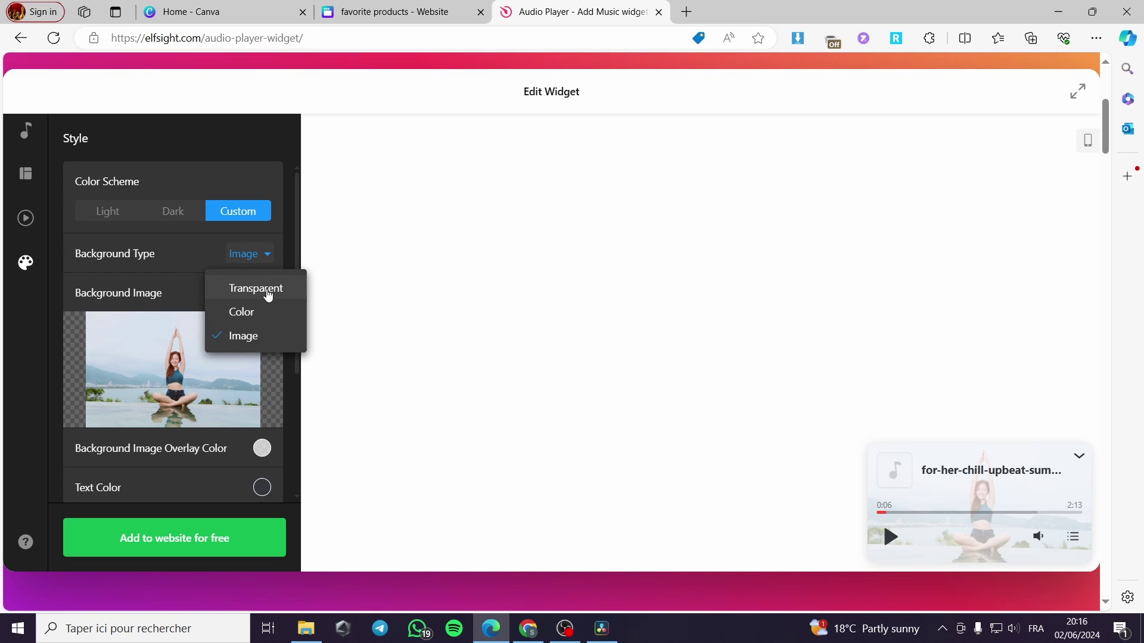
right_click(266, 288)
click(245, 286)
click(268, 257)
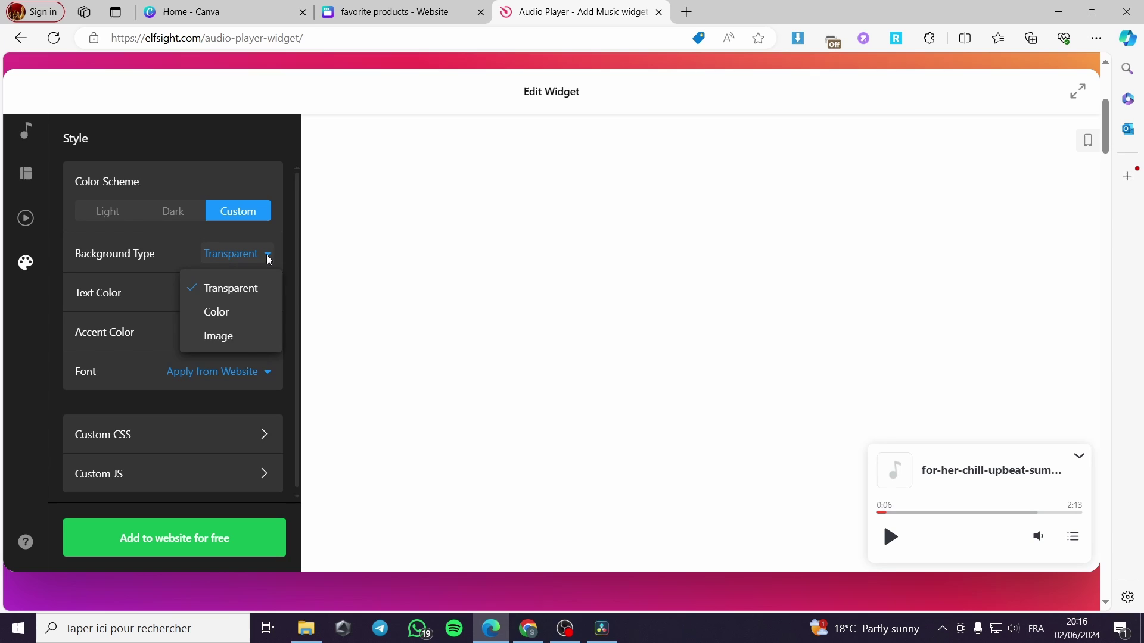
click(238, 312)
click(255, 265)
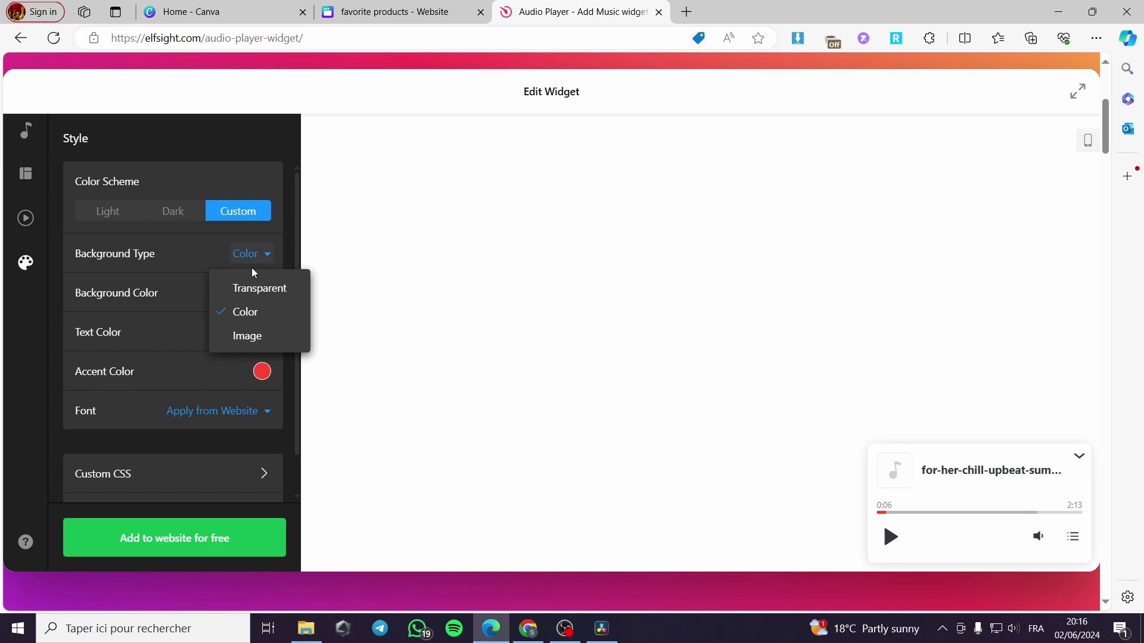
click(243, 336)
Replace the yoga background image with the pexels-nikita photo of a hand holding a pretzel
scroll(179, 404, down, 1)
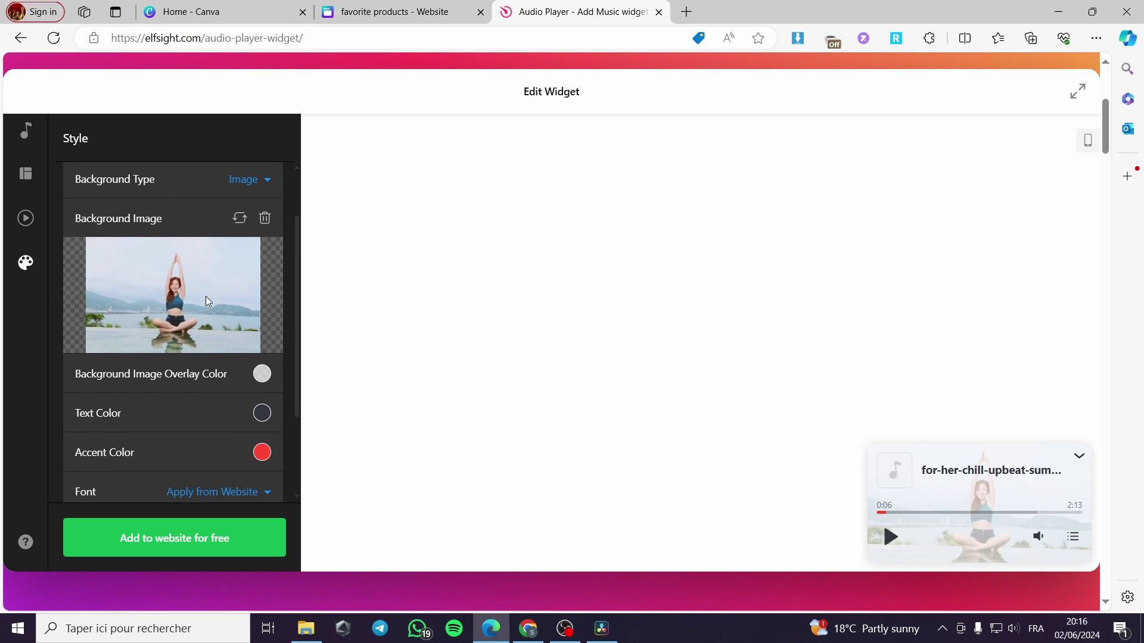
click(240, 219)
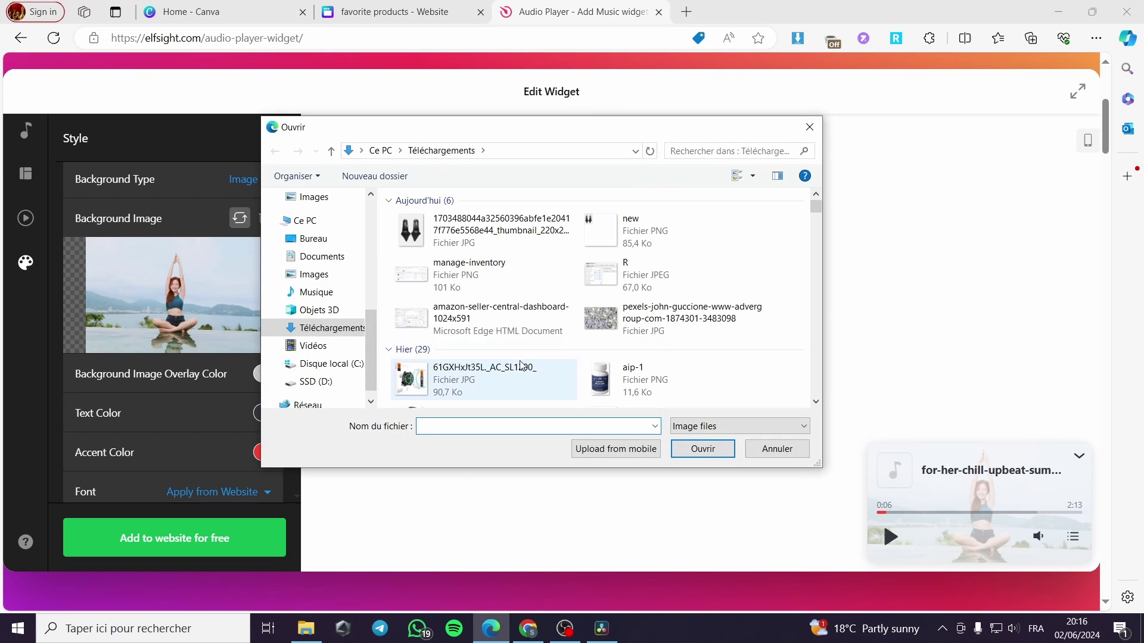
scroll(518, 352, down, 5)
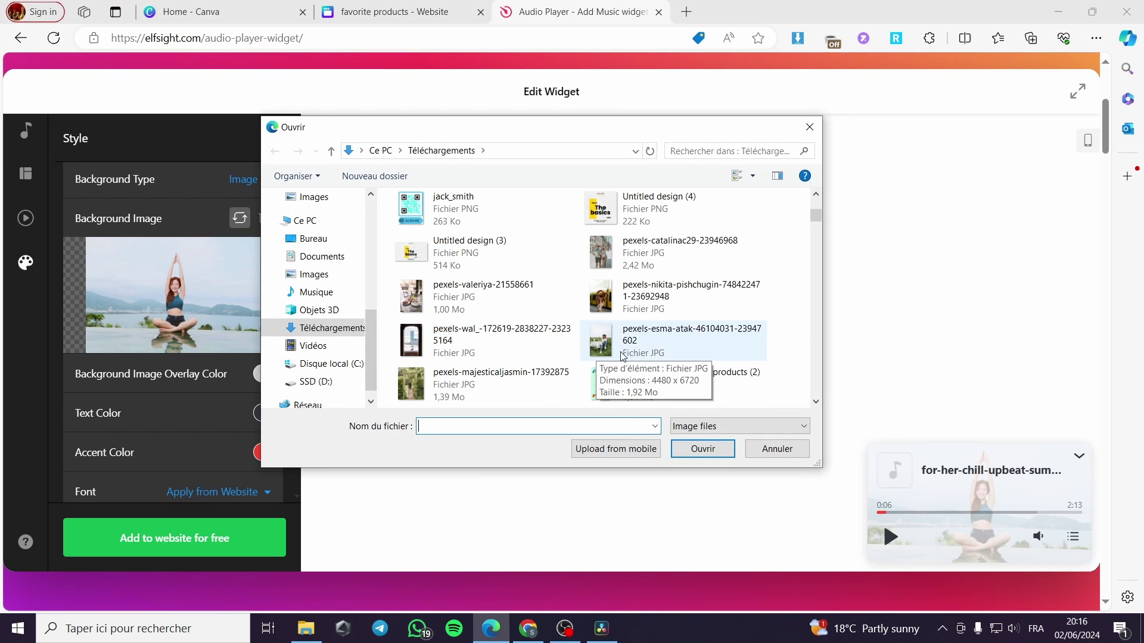
scroll(724, 342, up, 2)
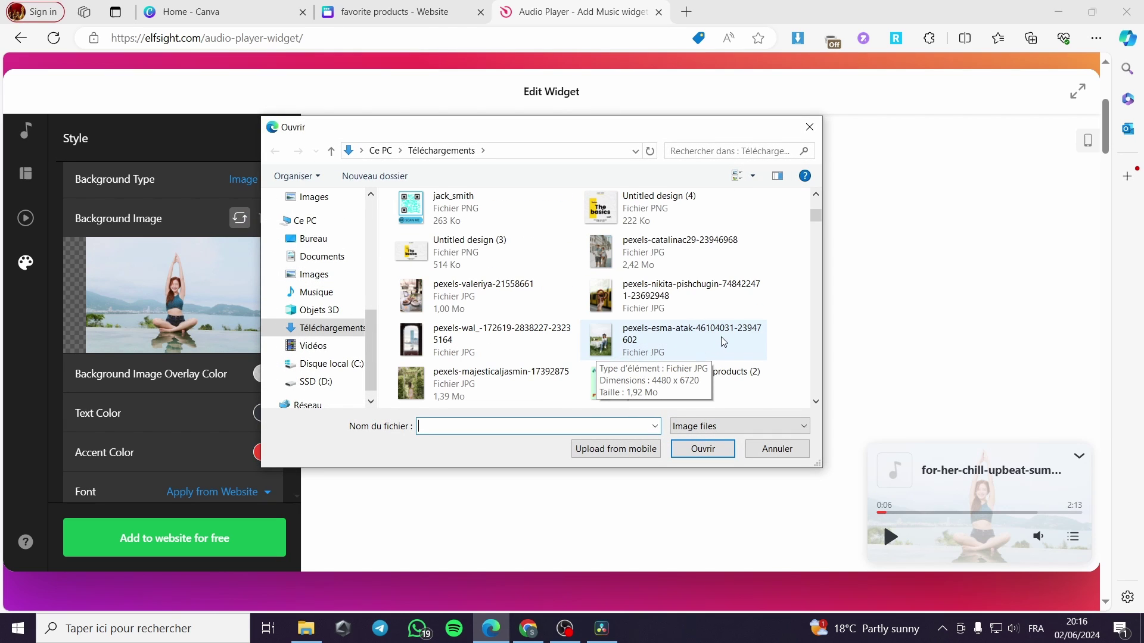
double_click(641, 302)
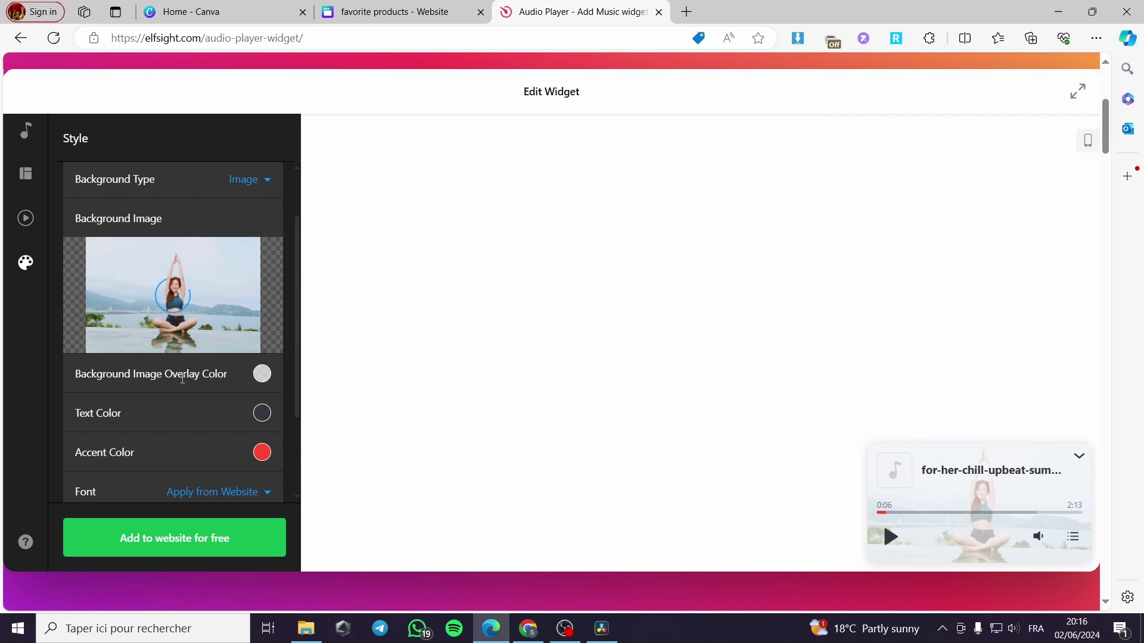
scroll(134, 385, down, 1)
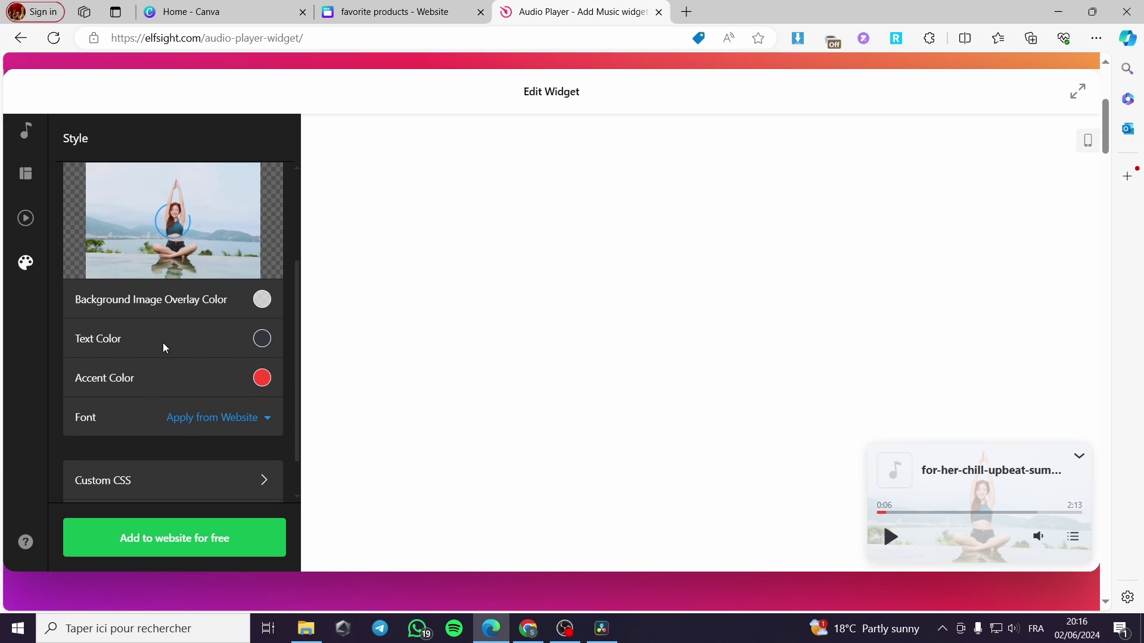
scroll(250, 382, down, 1)
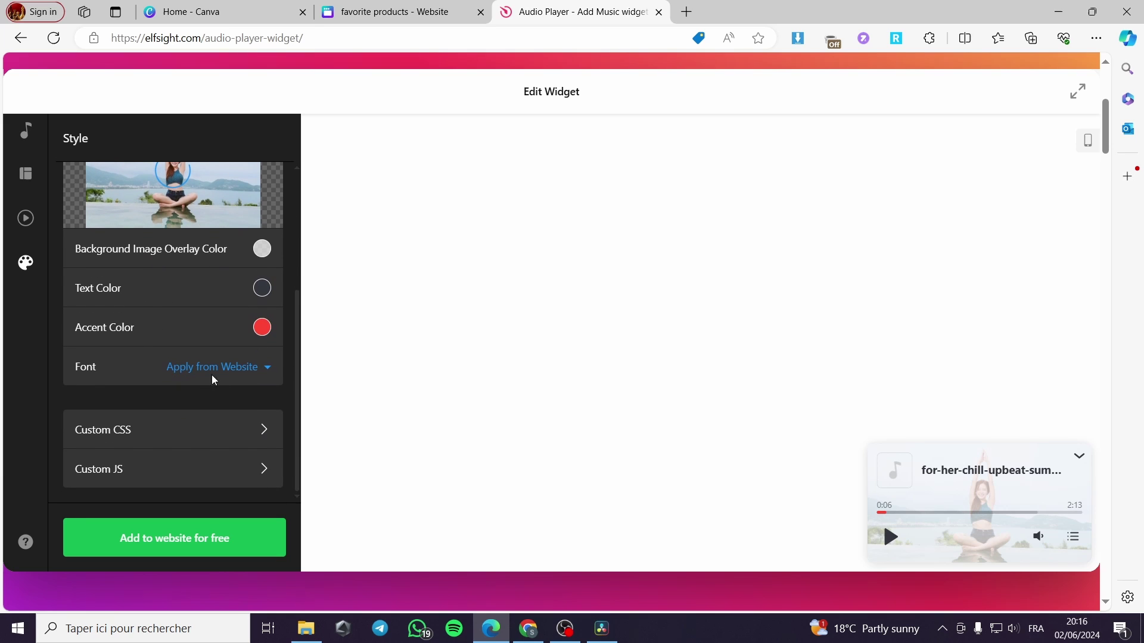
scroll(208, 376, down, 1)
scroll(201, 376, up, 5)
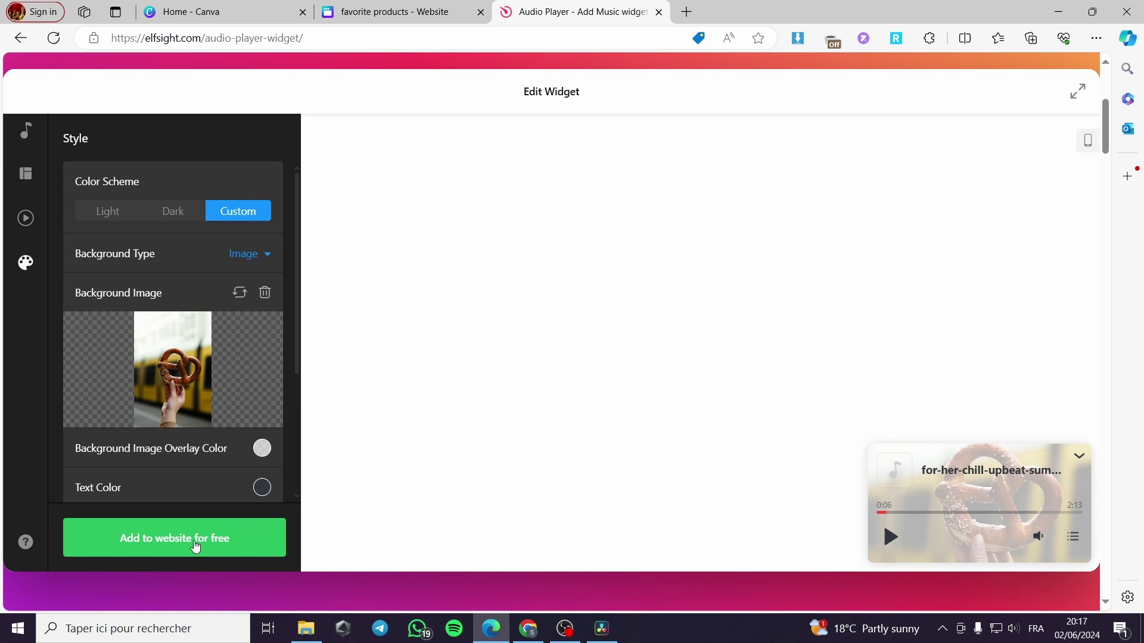
Save and publish the audio player widget on the Free plan
click(148, 545)
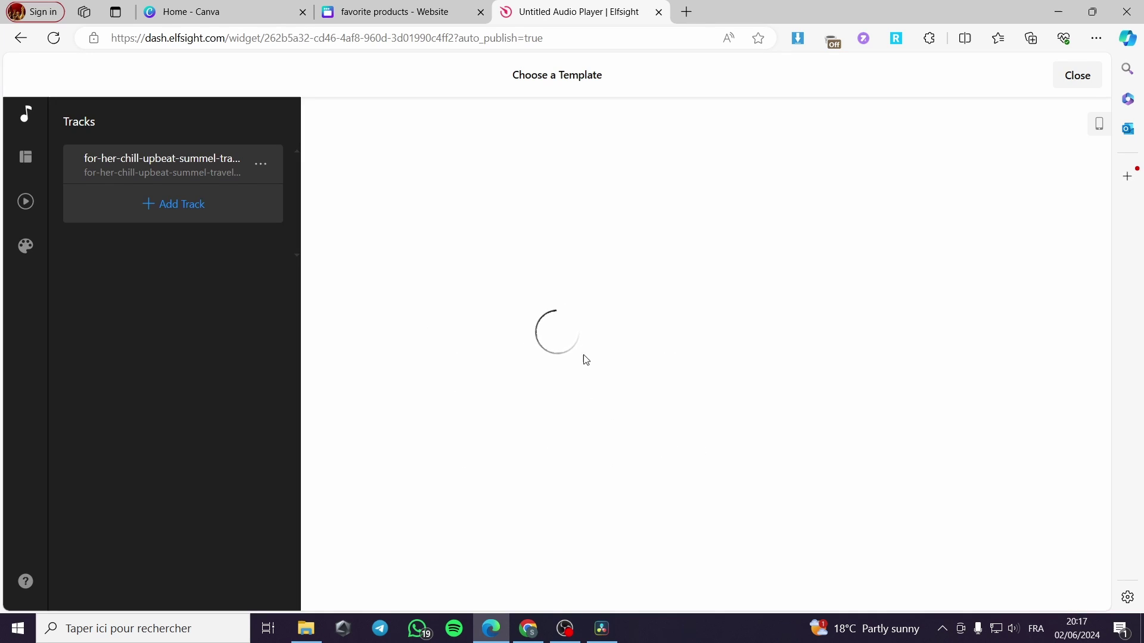
click(897, 552)
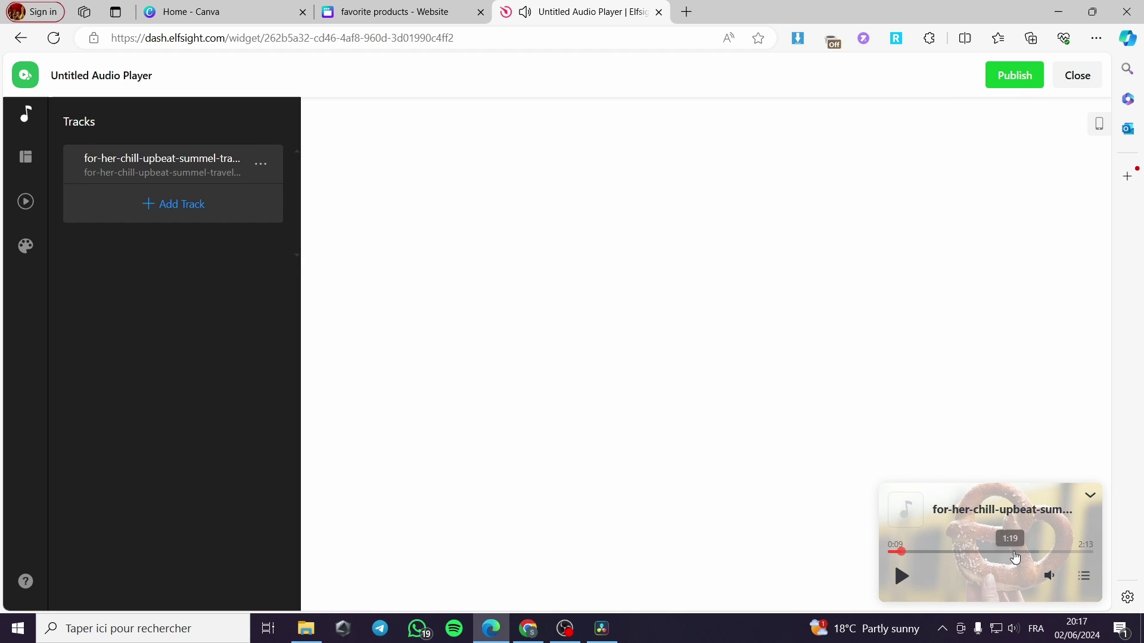
click(1002, 81)
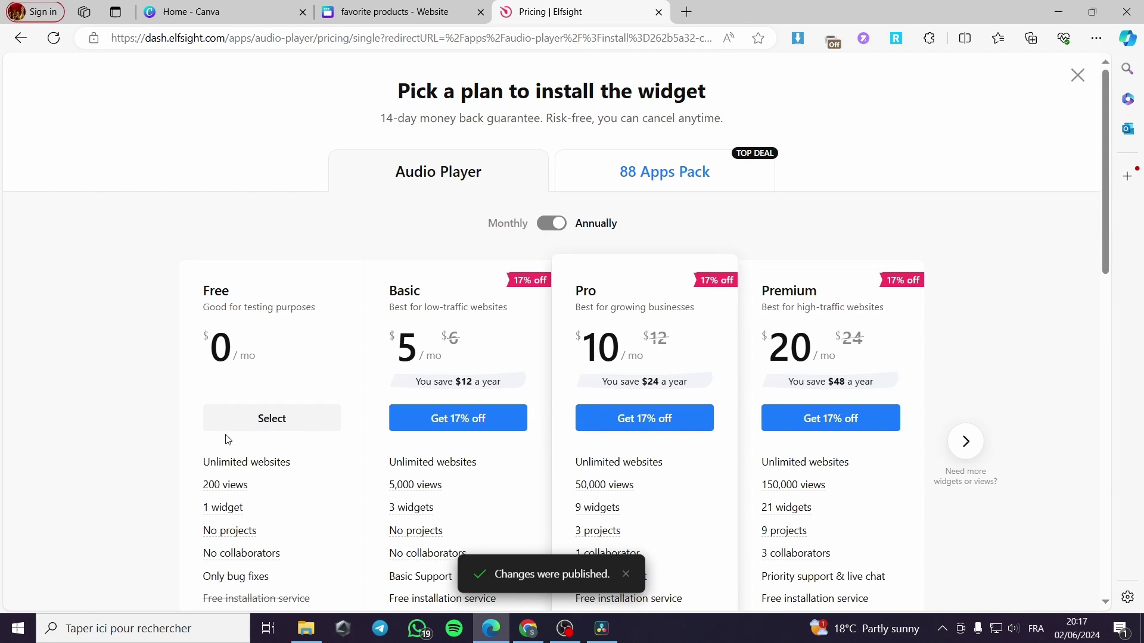
click(280, 427)
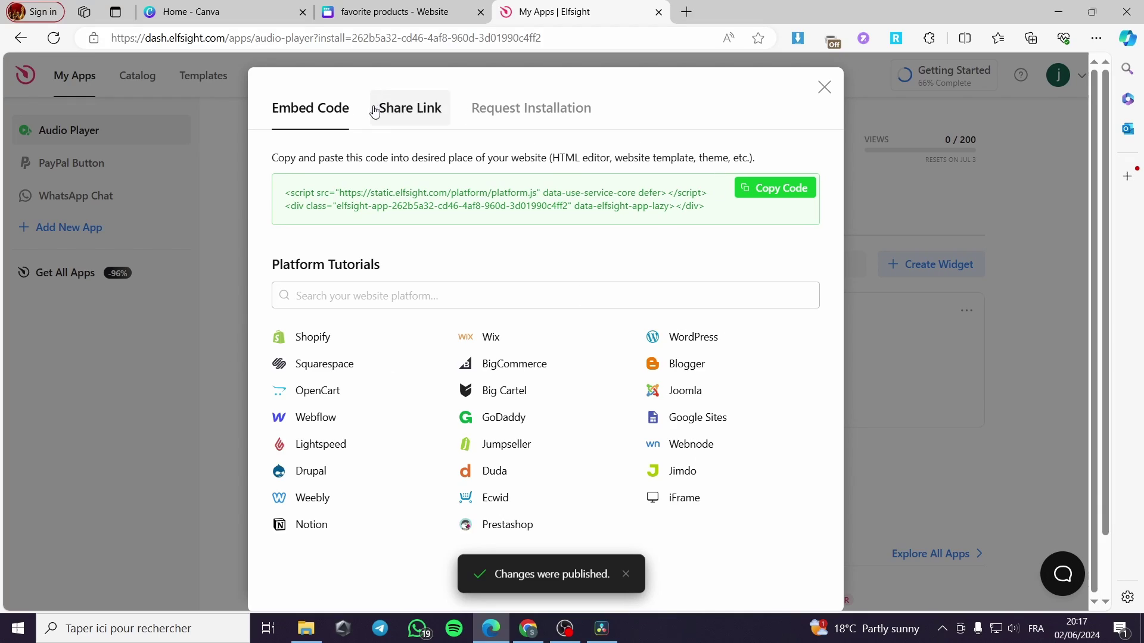
Copy the widget's direct share link and return to the Canva website design
click(421, 113)
click(514, 118)
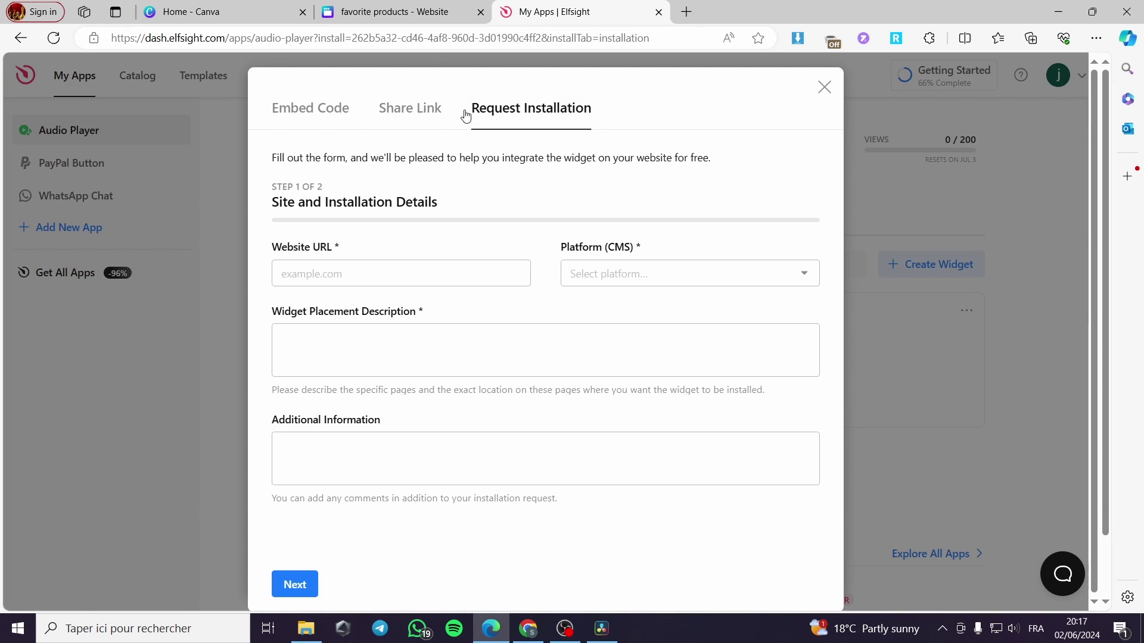
click(399, 111)
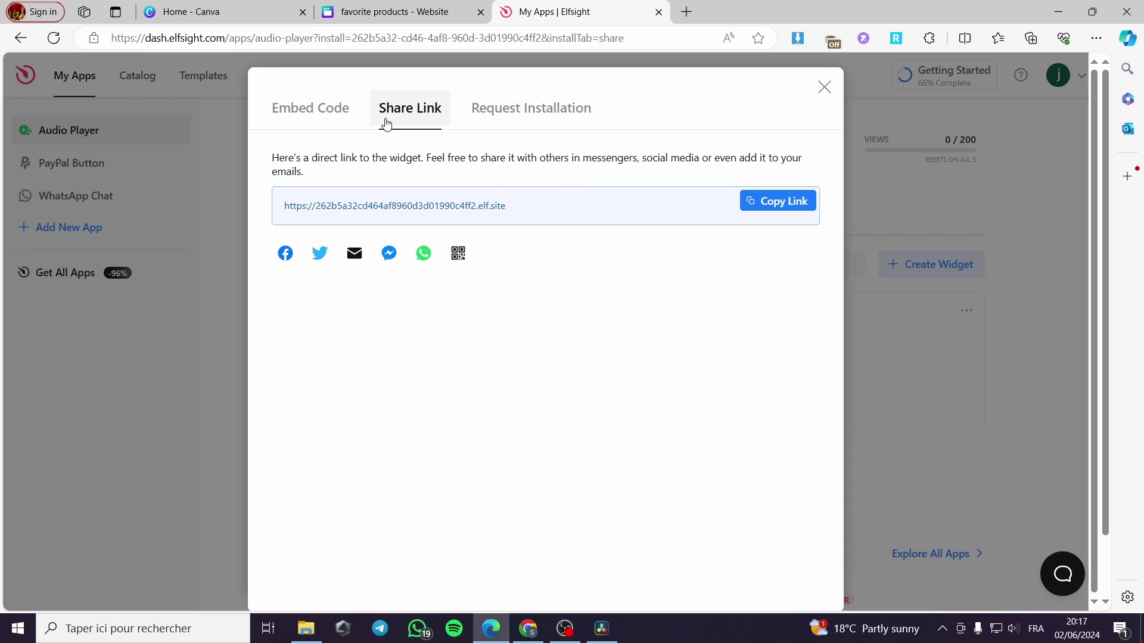
click(799, 209)
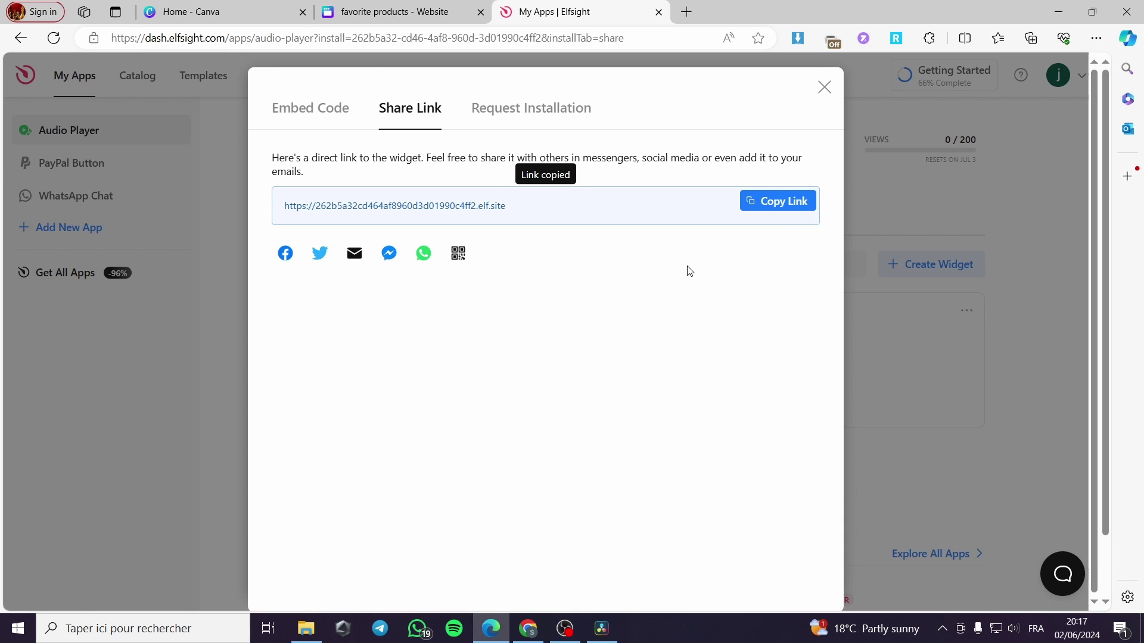
key(ctrl+shift+Tab)
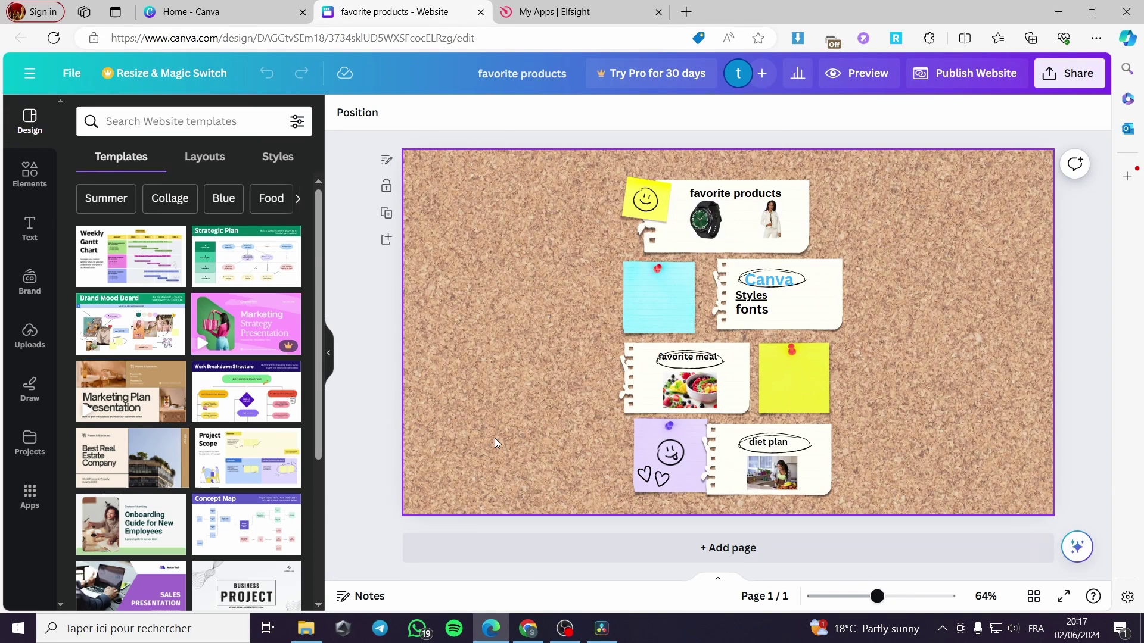
Add a paragraph text box and place it beside the Canva note on the corkboard
click(30, 229)
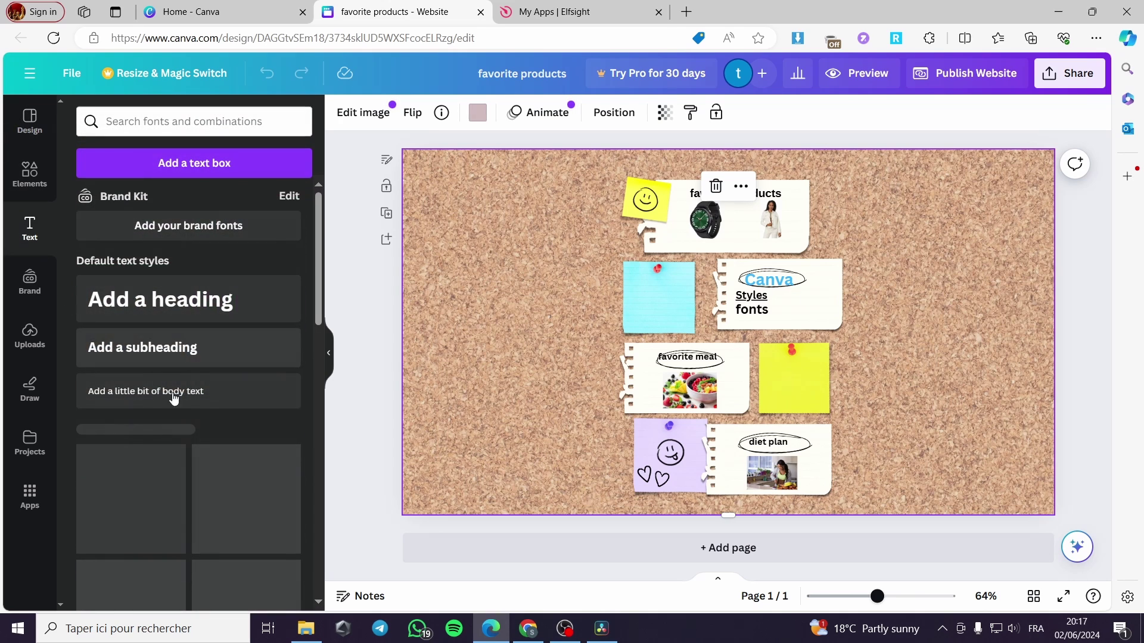
click(208, 162)
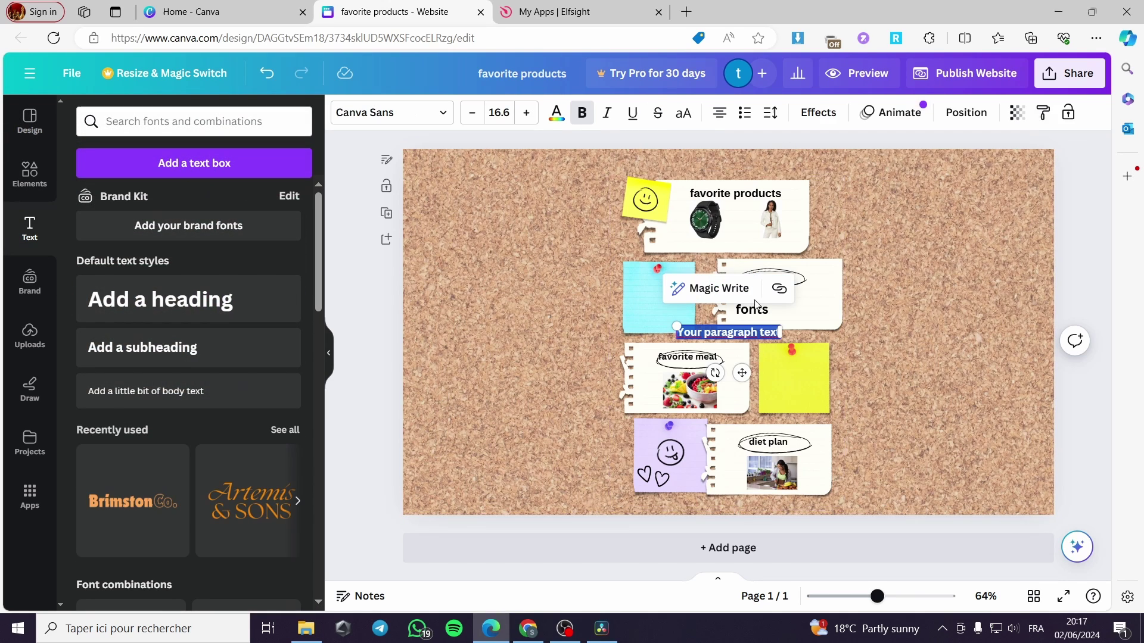
drag(742, 373, 899, 380)
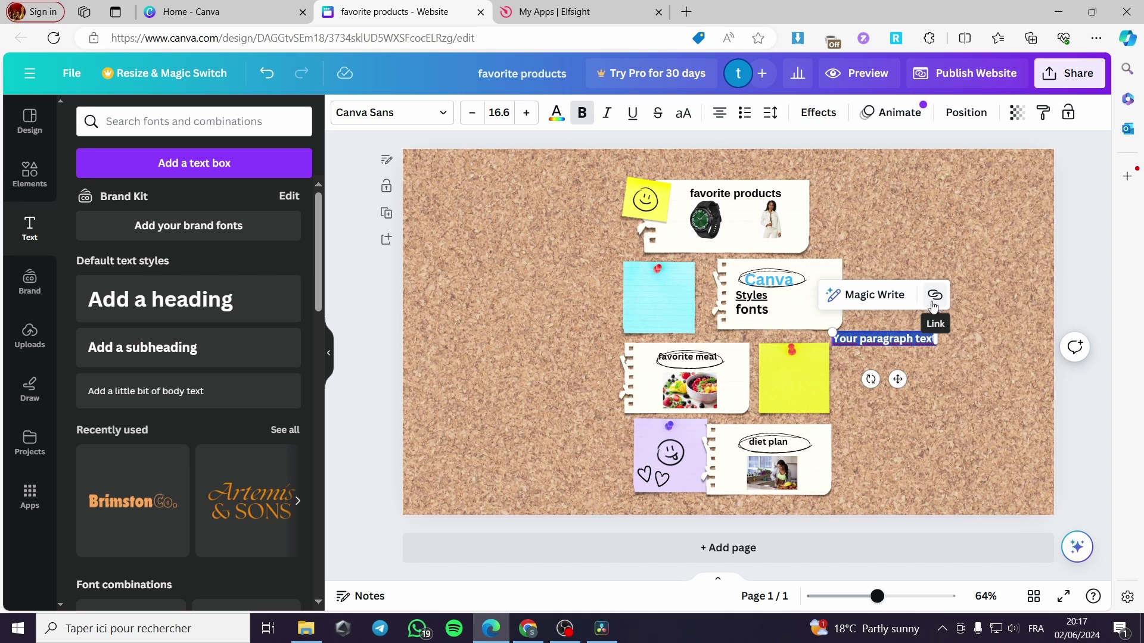
Link the text box to the copied Elfsight widget share URL
click(934, 298)
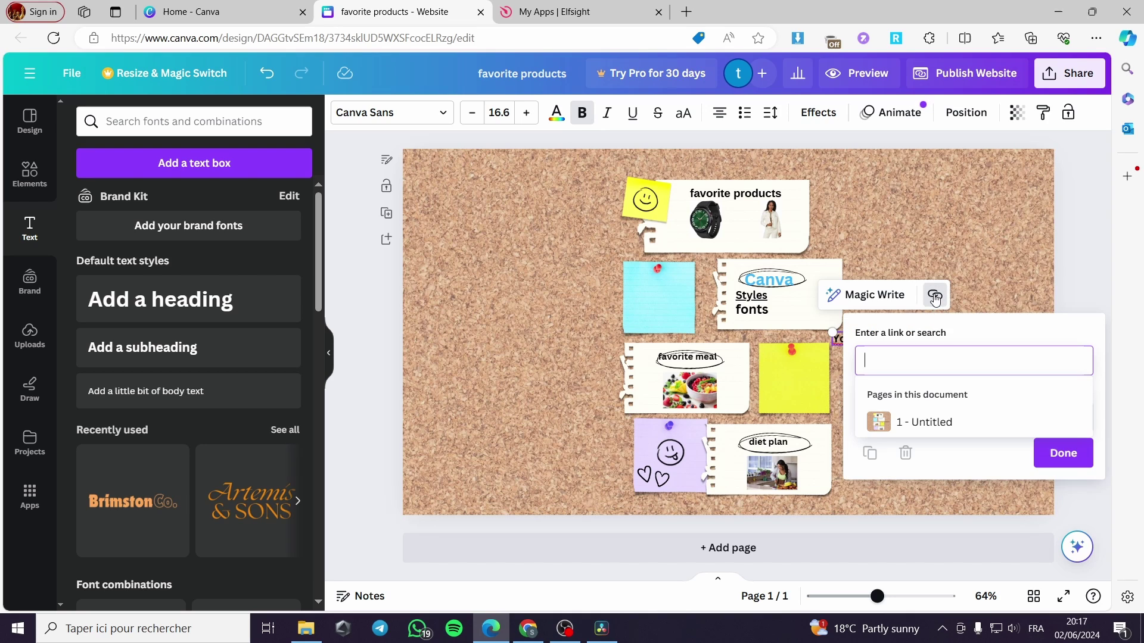
right_click(914, 361)
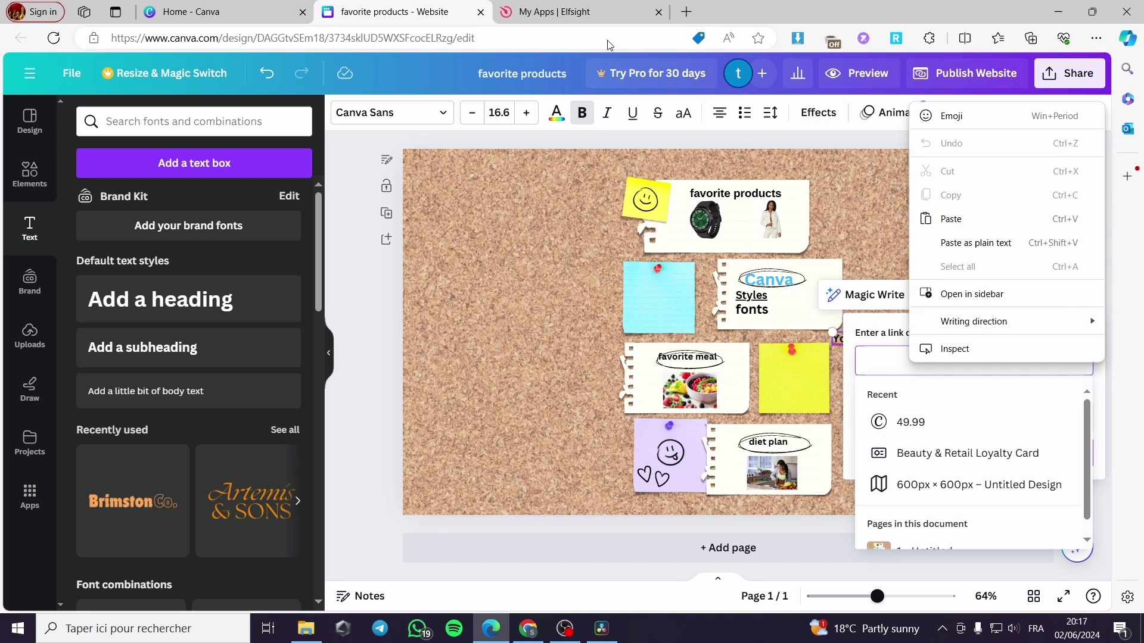
click(581, 13)
click(771, 209)
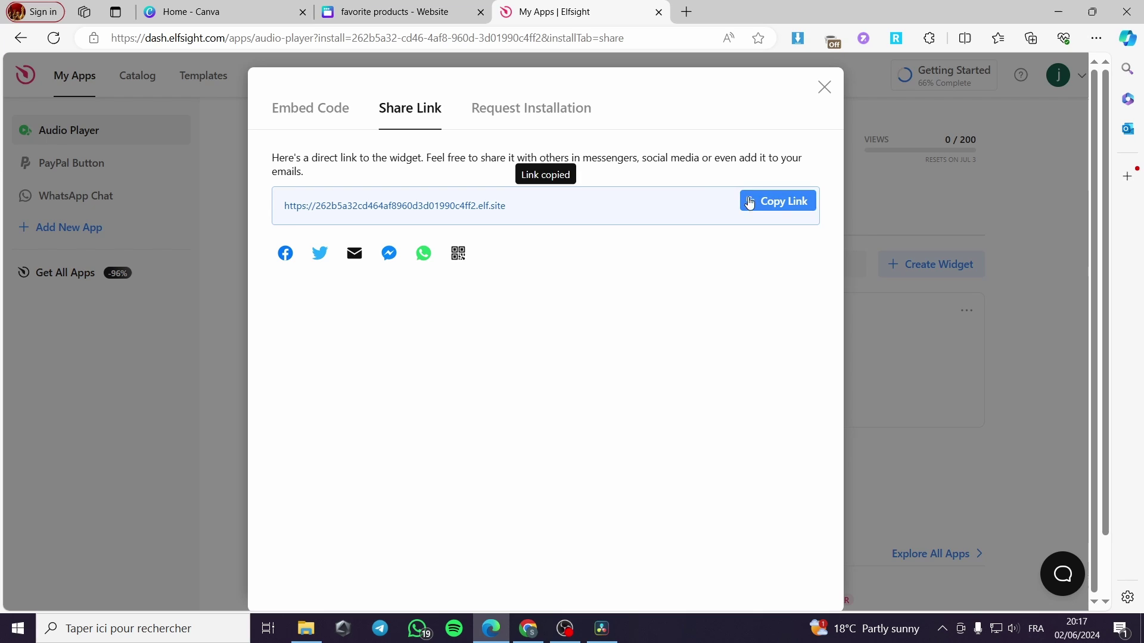
click(242, 11)
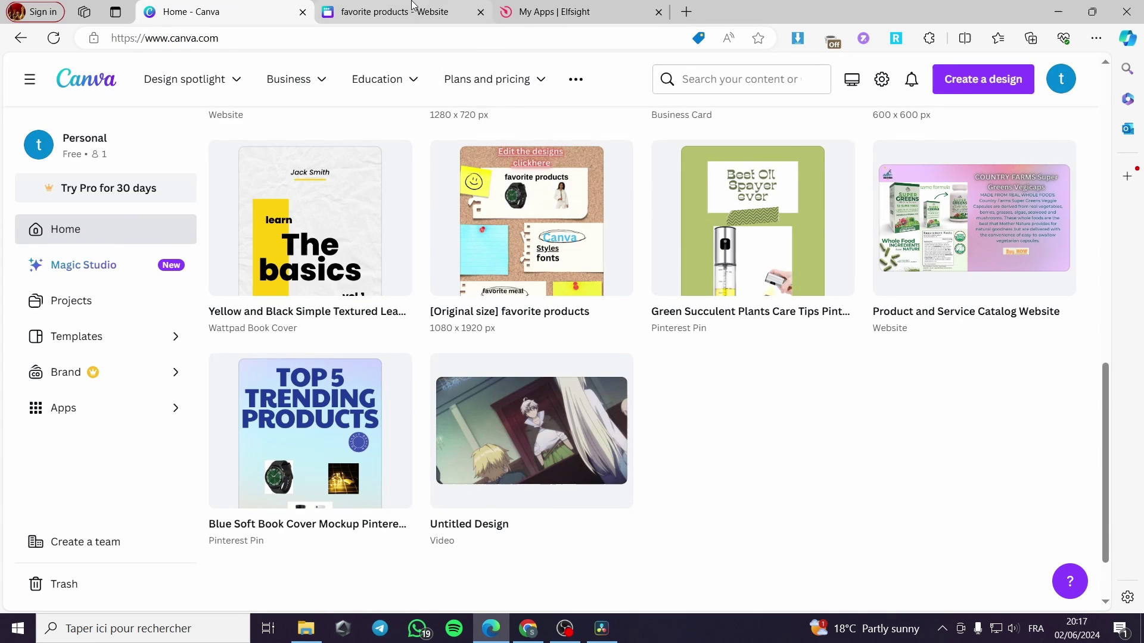
click(384, 11)
click(947, 361)
right_click(946, 362)
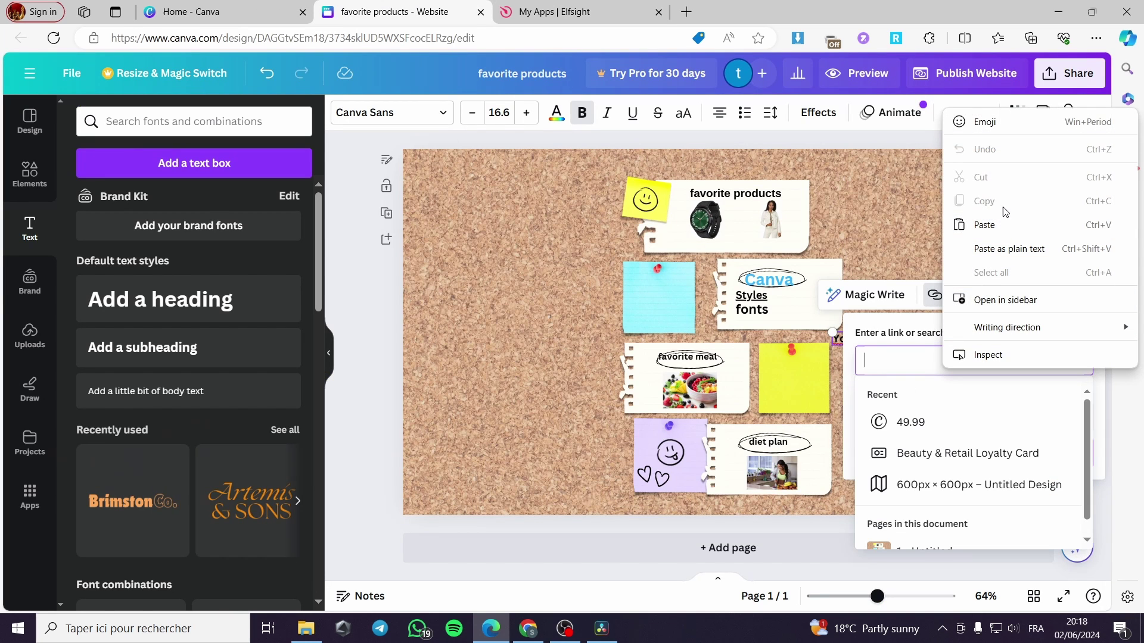
click(986, 225)
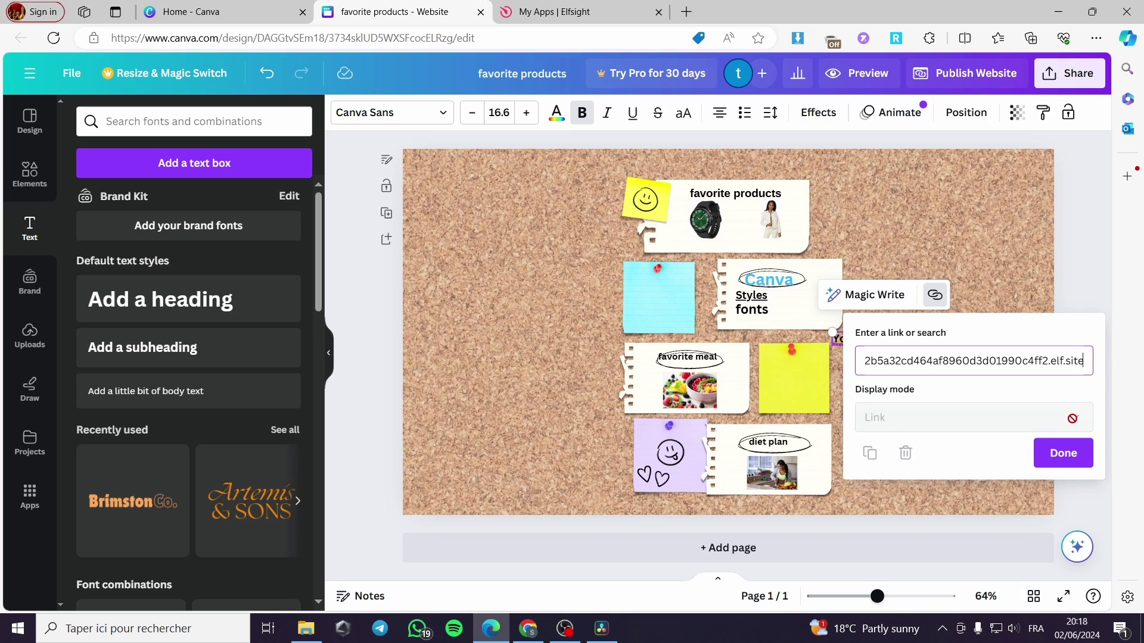
click(1063, 456)
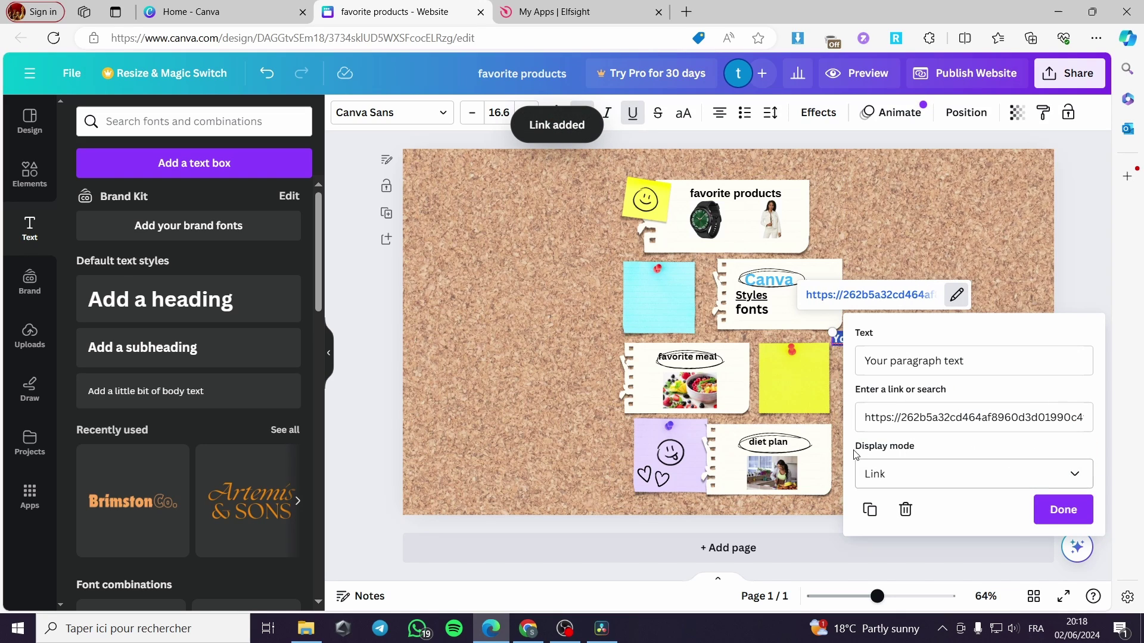
Show the link as an embedded player, shrink it, and move it to the board's lower right
click(951, 477)
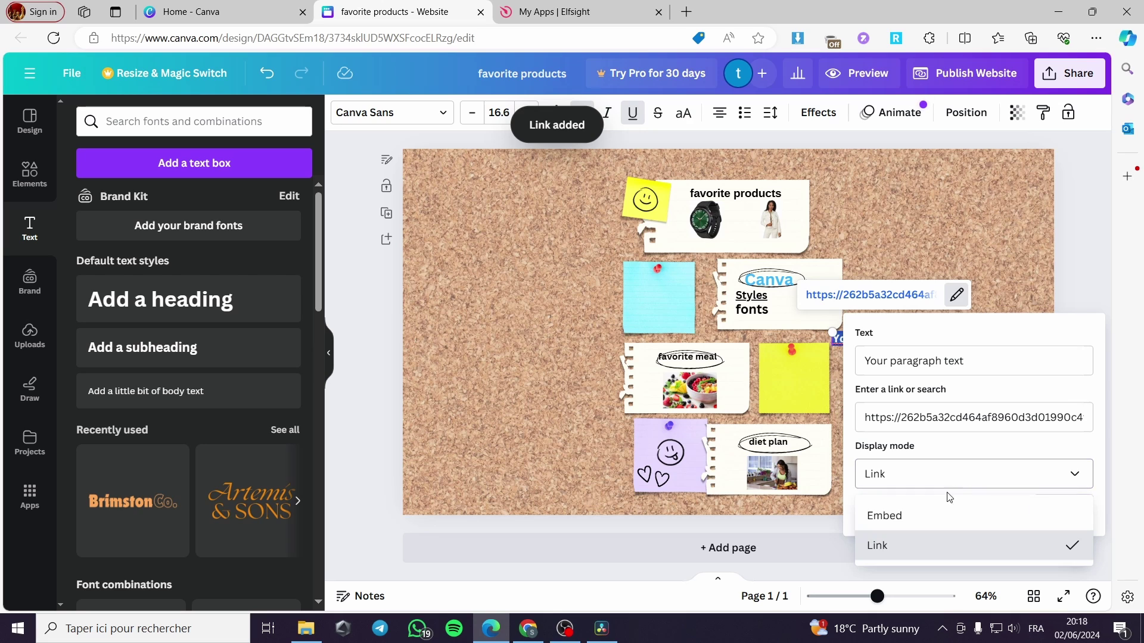
click(925, 516)
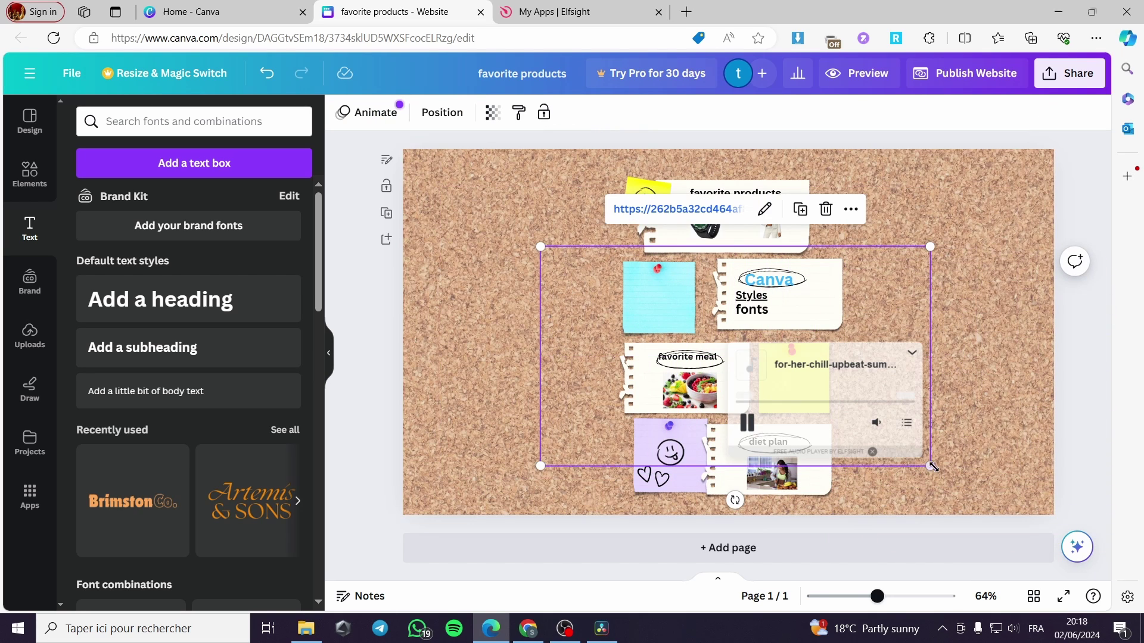
drag(930, 465, 908, 458)
drag(540, 246, 638, 267)
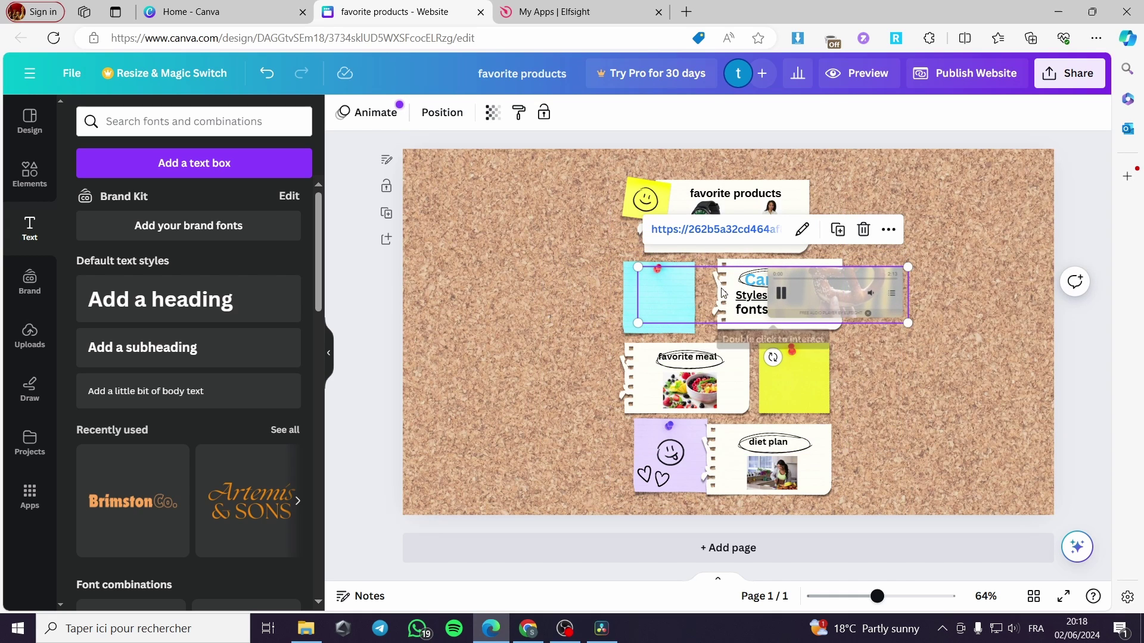
drag(718, 287, 829, 475)
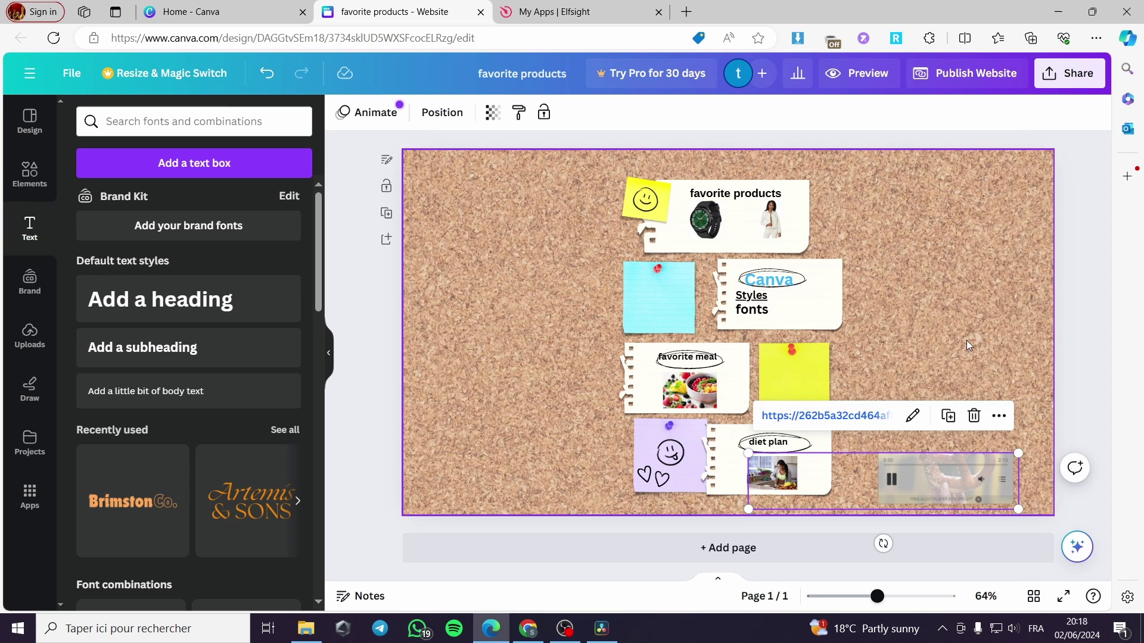
click(961, 84)
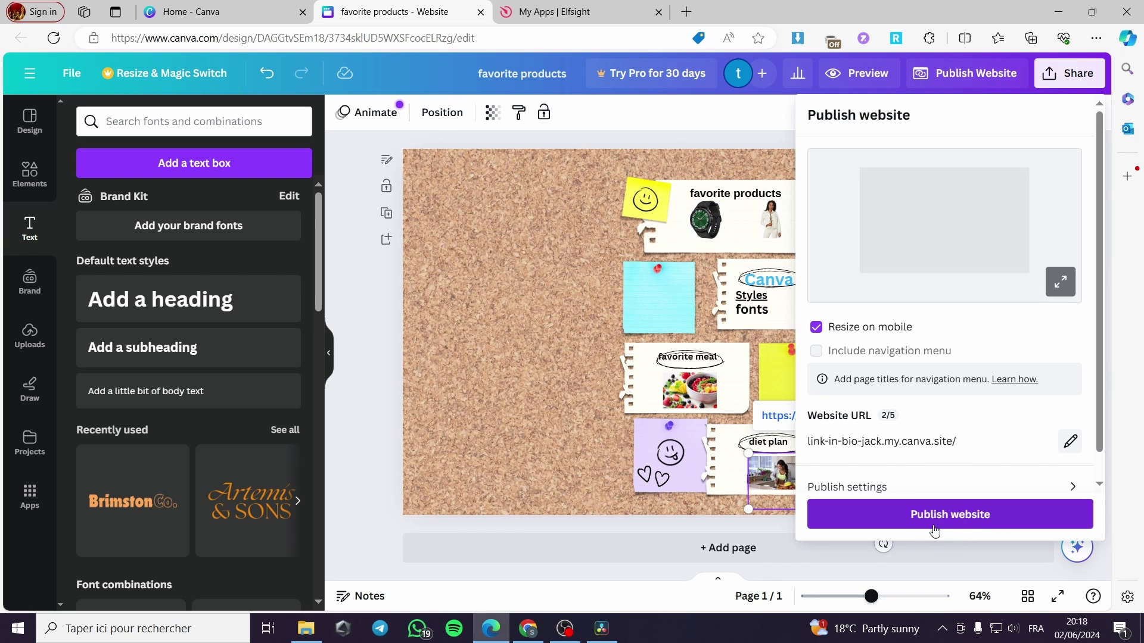
Publish the corkboard website and view the live site in a new tab
click(947, 524)
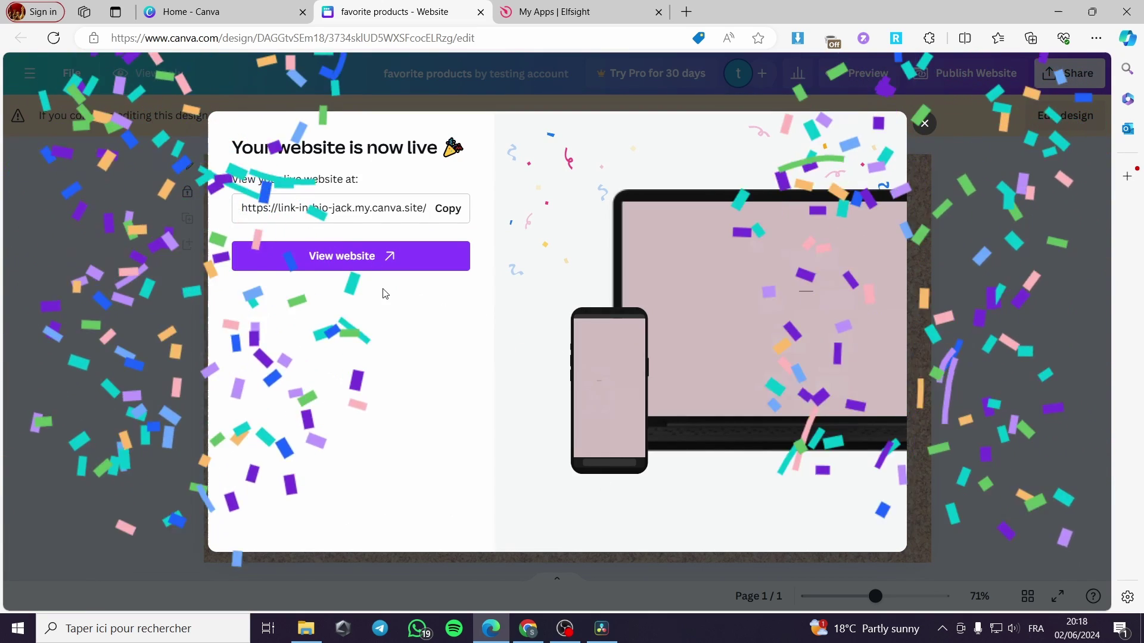
click(329, 271)
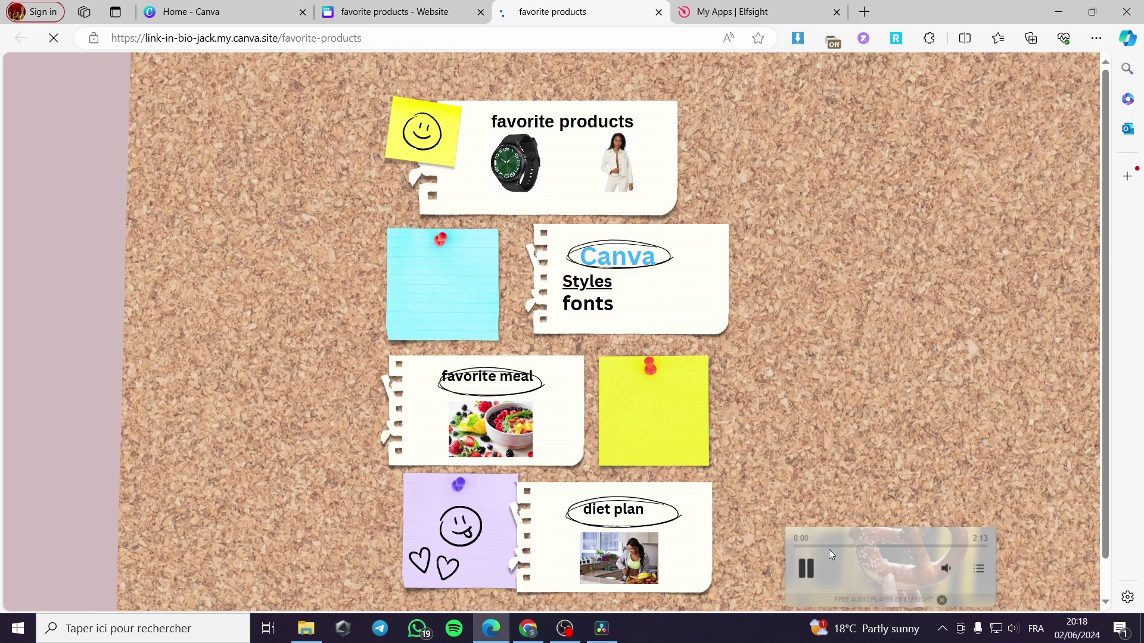
Pause the pretzel audio player embedded on the live corkboard page
click(806, 570)
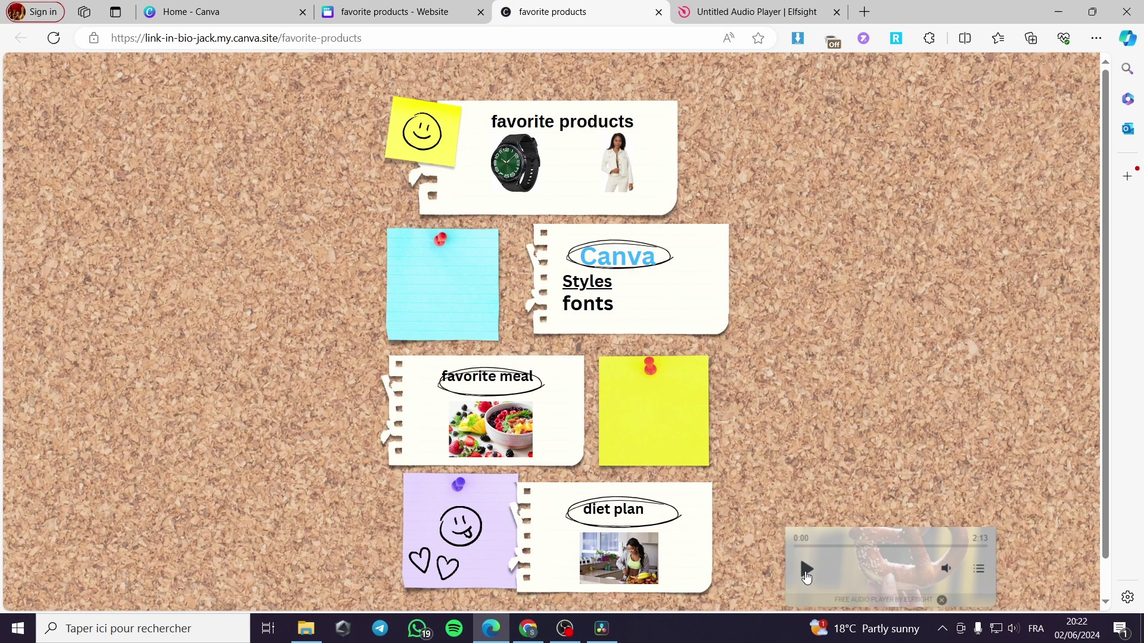